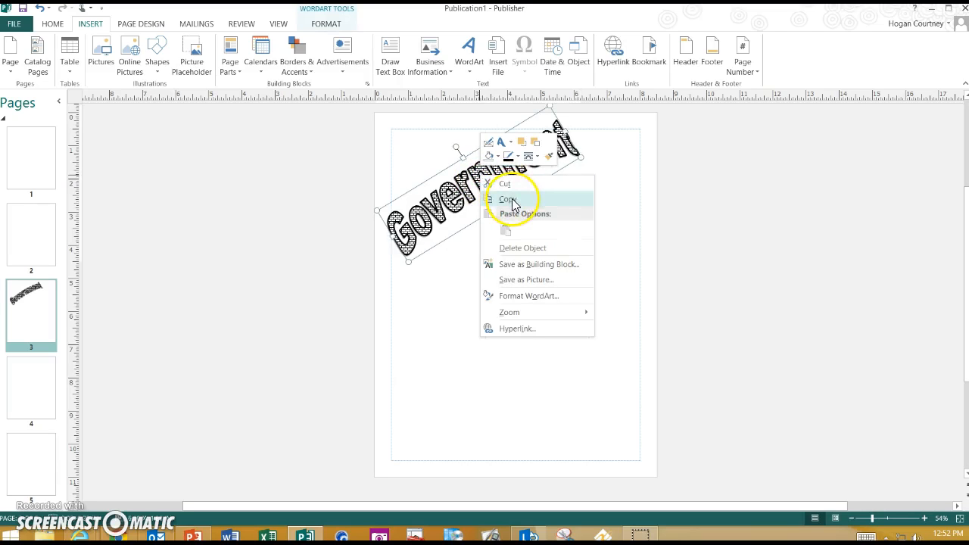
Duplicate the Government WordArt on page 3 and place the copy in the blank area left of the page.
left_click(511, 199)
right_click(524, 241)
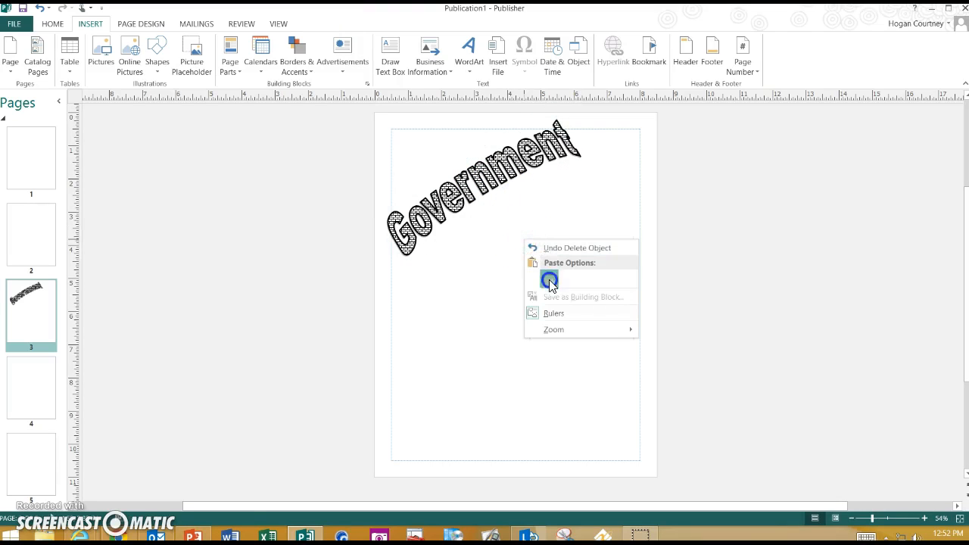
left_click(549, 281)
left_click_drag(591, 333, 186, 233)
Change the text of the WordArt copy beside the page to "Religion".
left_click(216, 230)
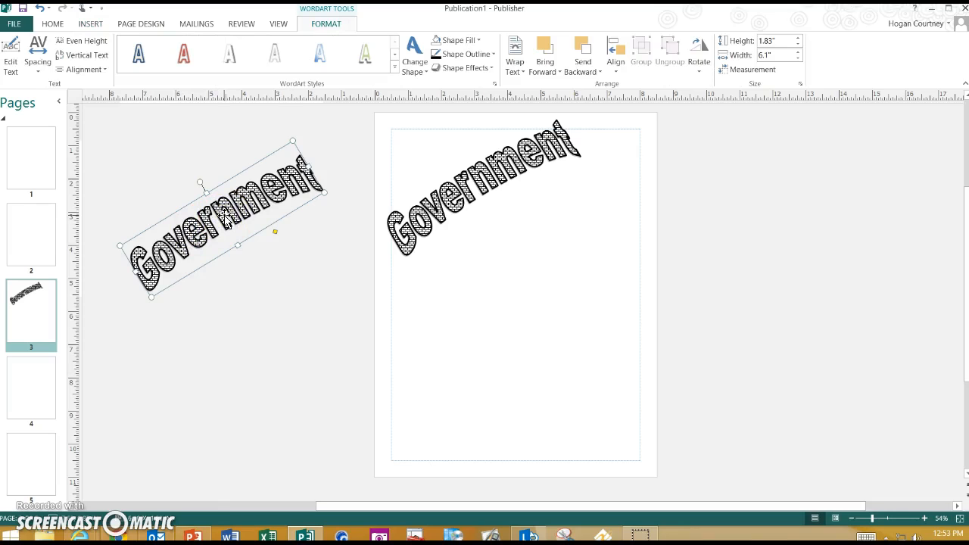
left_click(326, 25)
left_click(9, 58)
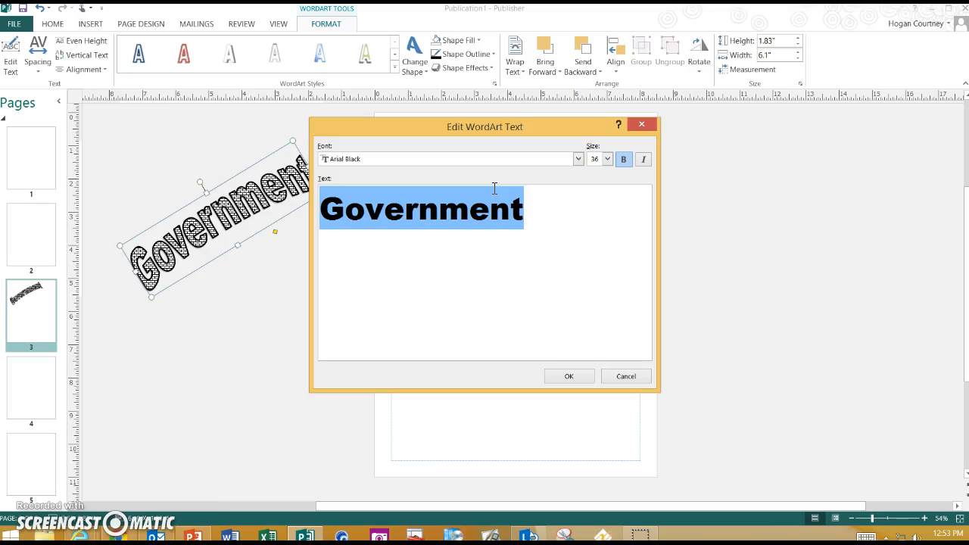
type("Religion")
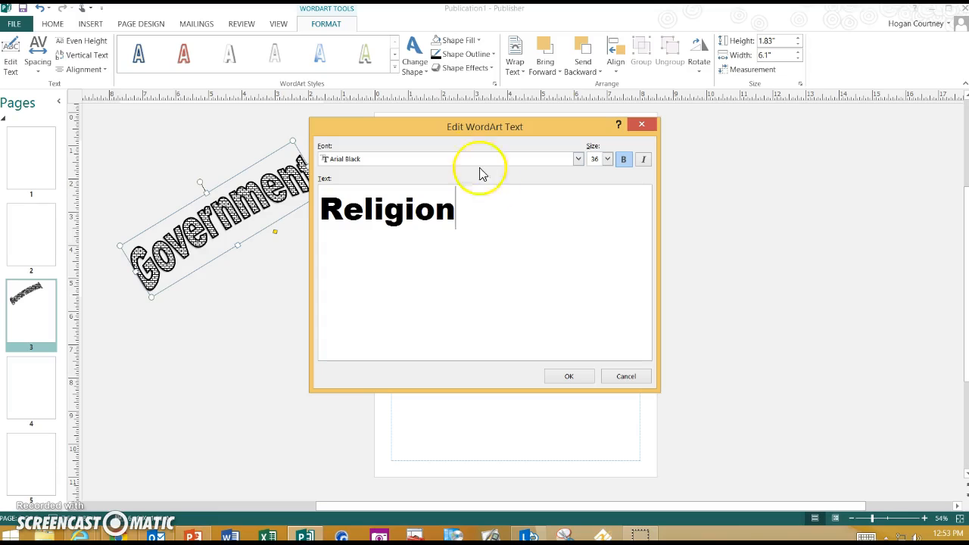
left_click(562, 376)
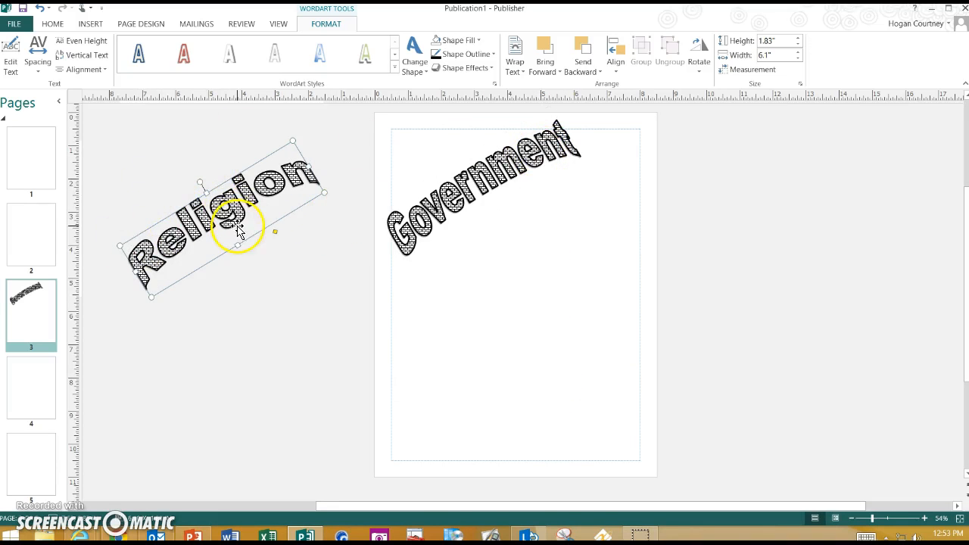
Paste another copy of the Government WordArt and place it below the Religion WordArt beside the page.
right_click(255, 279)
left_click(280, 319)
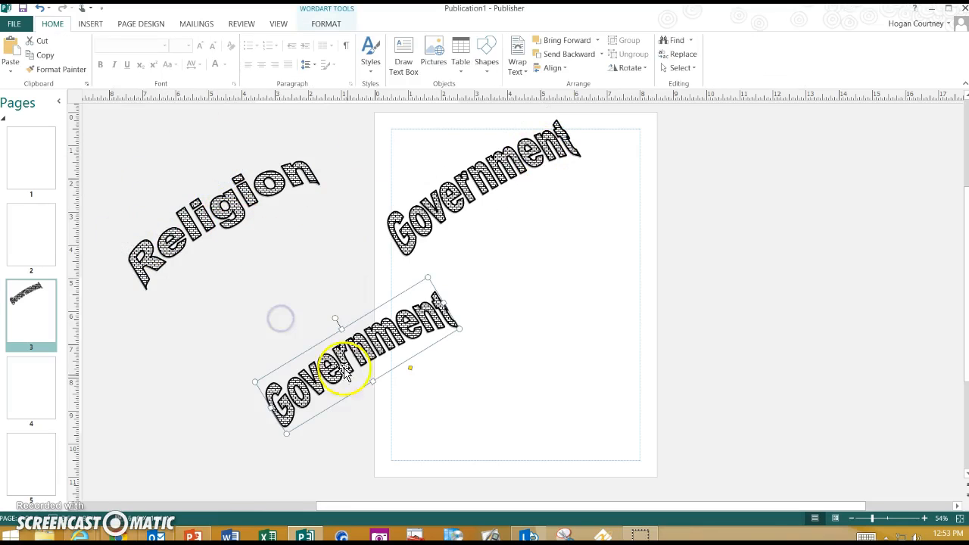
left_click_drag(340, 371, 210, 357)
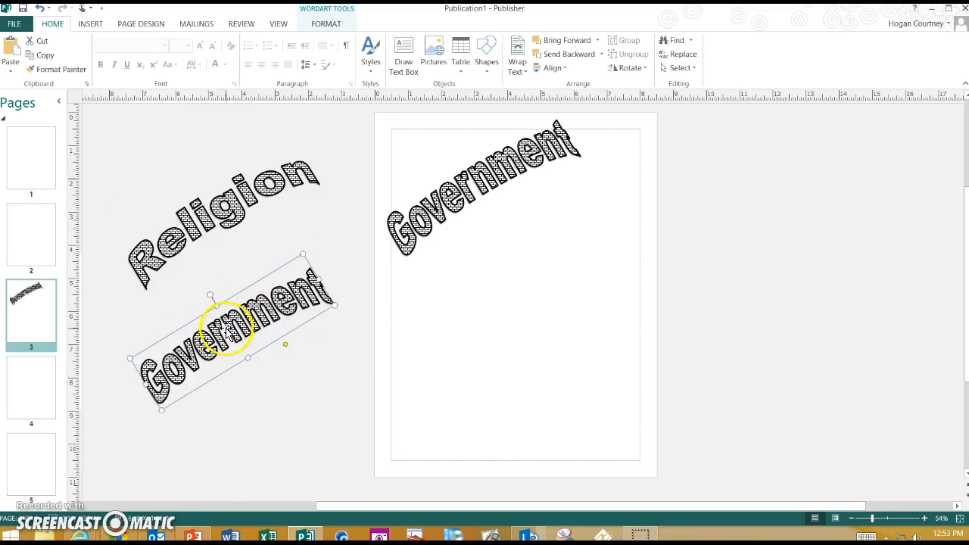
Change the text of the second WordArt copy to "Economy".
double_click(227, 331)
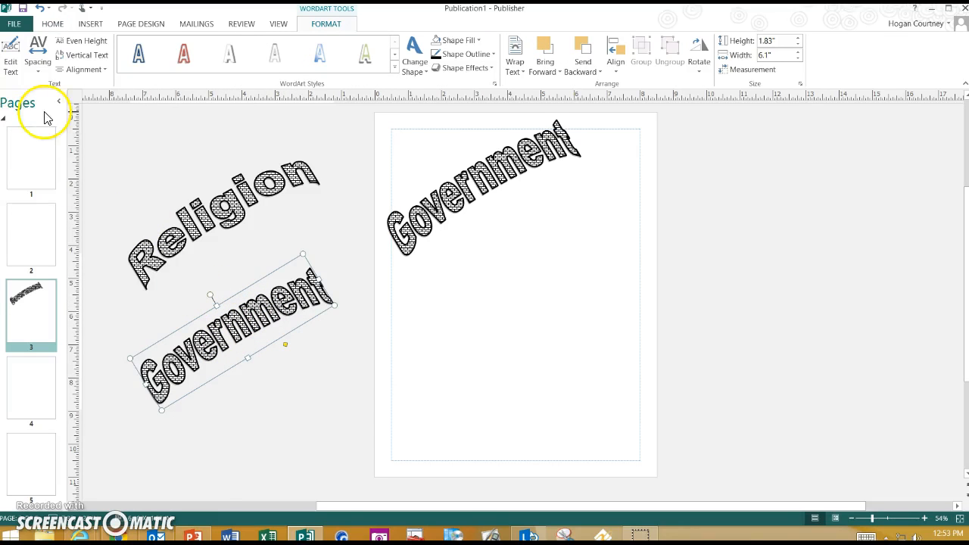
left_click(11, 64)
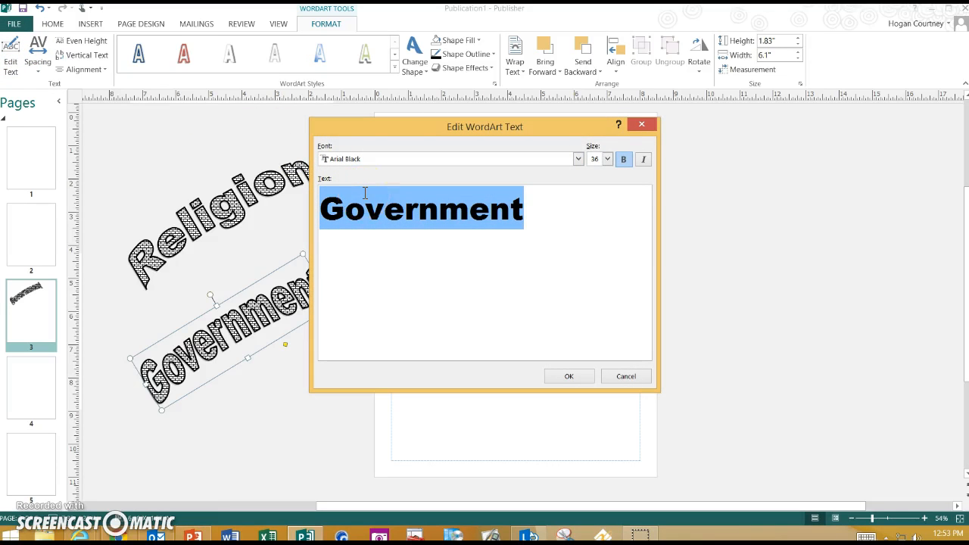
type("Econom")
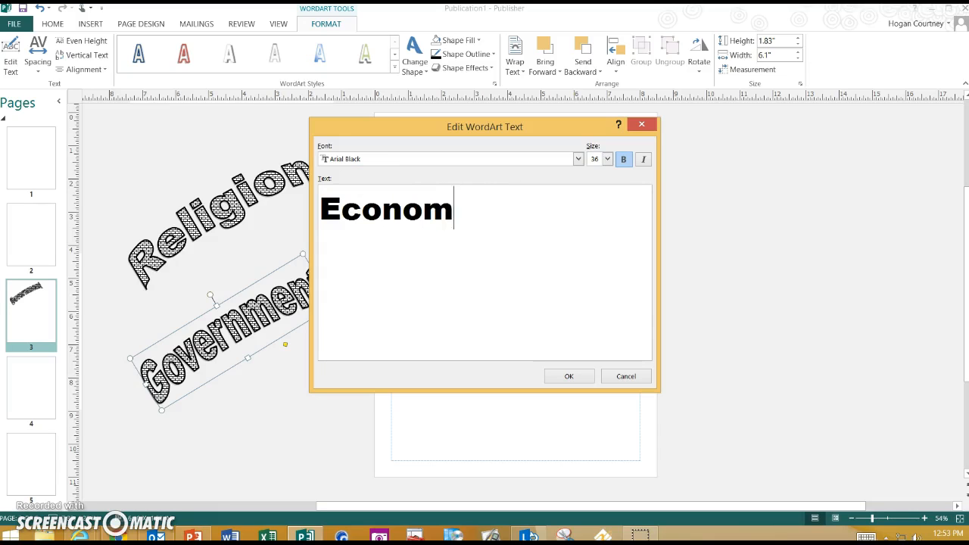
type("y")
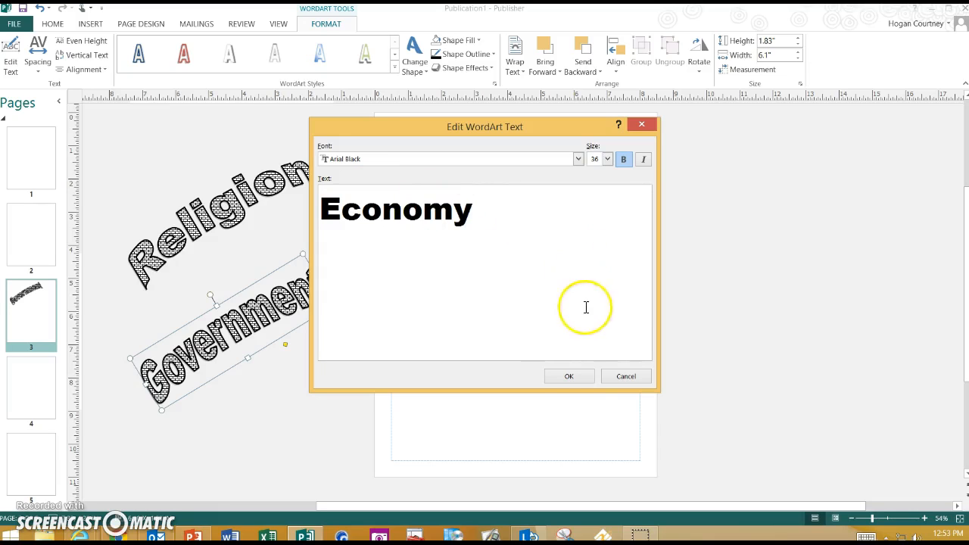
left_click(573, 377)
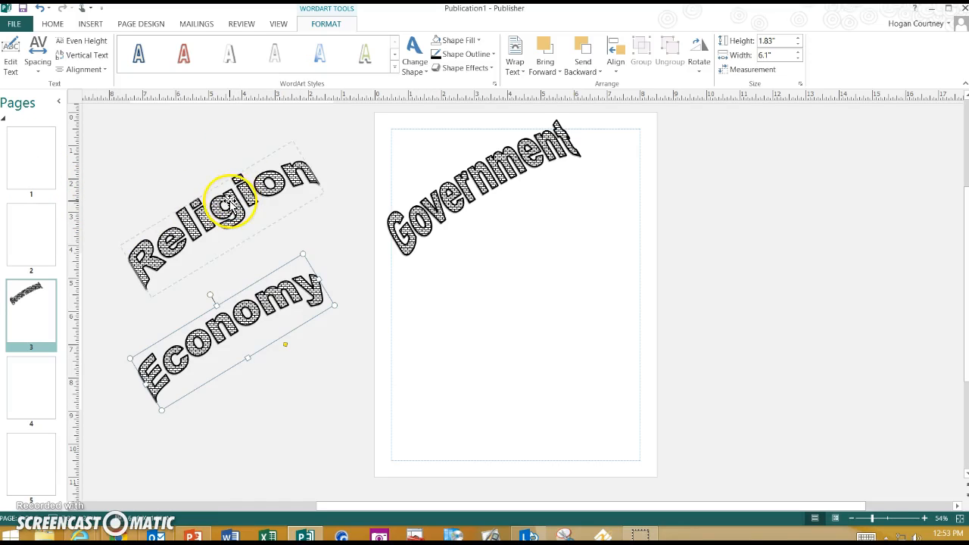
Place the Religion WordArt in the upper-right corner of page 1, rotated to slope downward to the right.
left_click(33, 149)
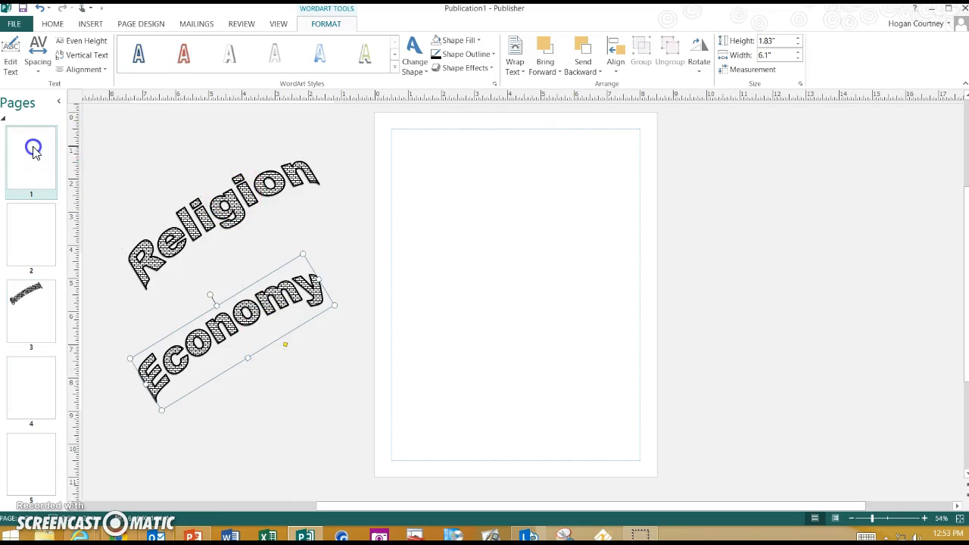
left_click(204, 213)
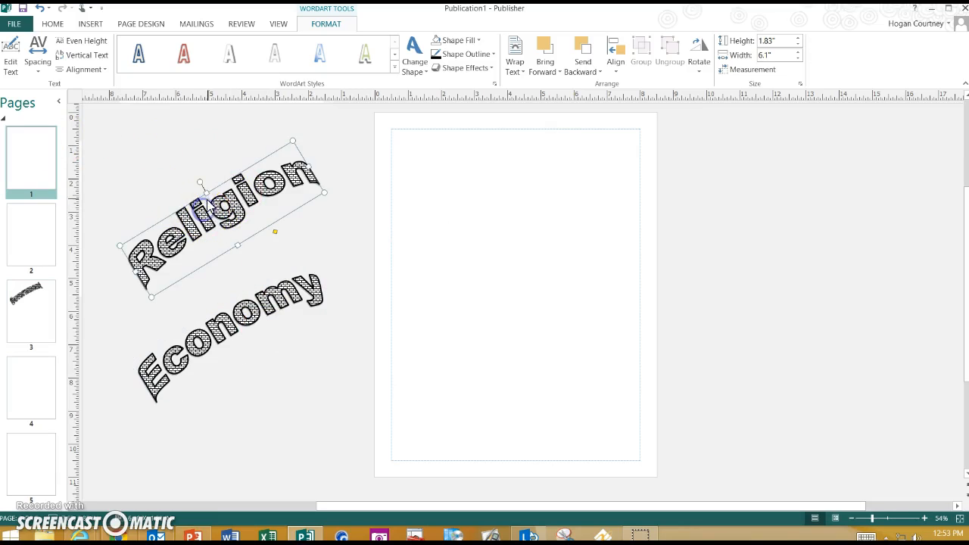
left_click_drag(215, 189, 515, 156)
left_click_drag(506, 190, 565, 183)
left_click(306, 203)
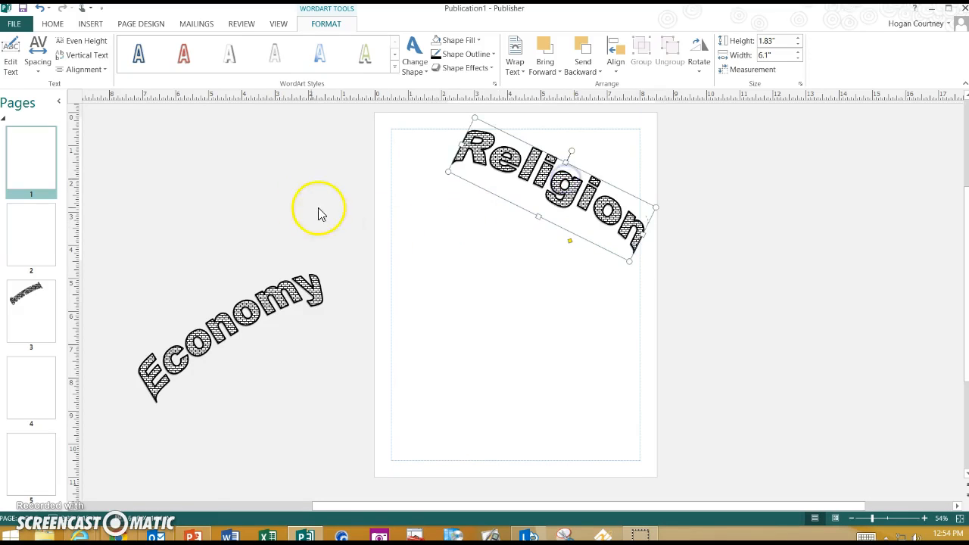
Place the Economy WordArt across the top of page 2, rotated level and centred as the heading.
left_click(28, 230)
left_click_drag(212, 326, 478, 201)
left_click_drag(471, 152, 492, 129)
left_click_drag(493, 171, 508, 148)
left_click(129, 238)
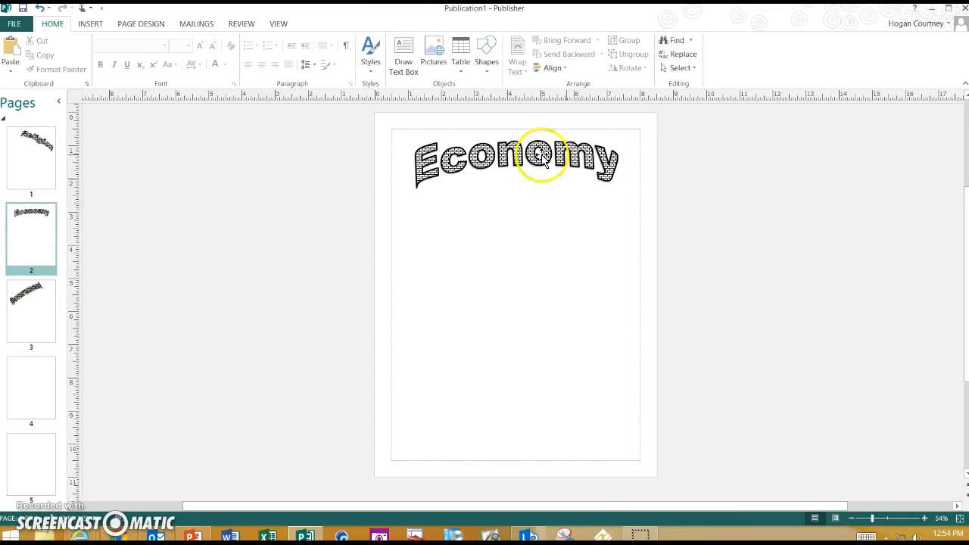
left_click(39, 217)
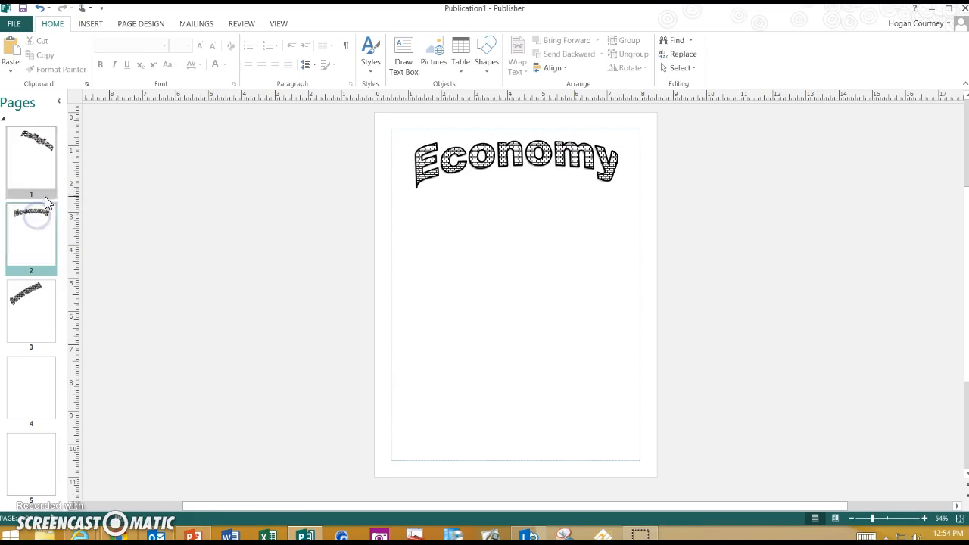
left_click(47, 142)
left_click(21, 214)
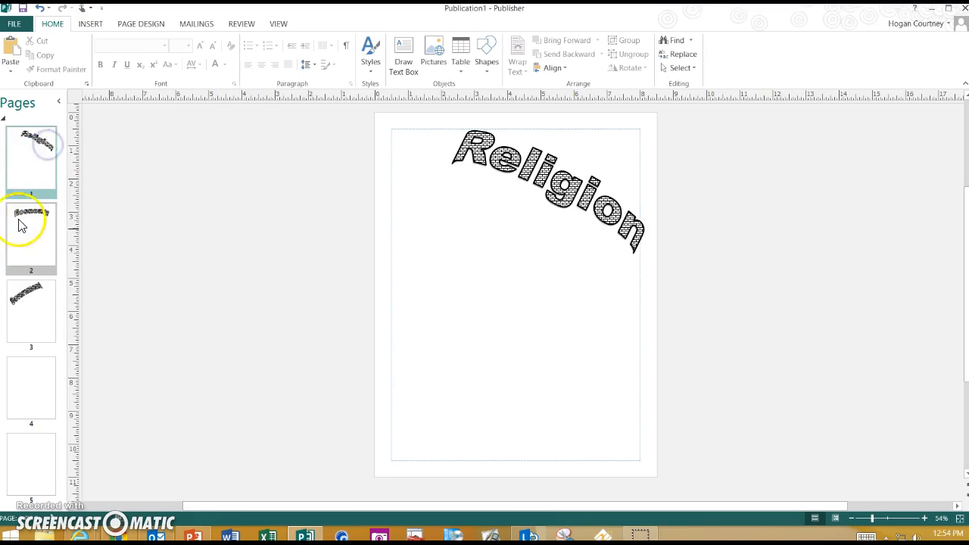
Insert the Iowa Farming picture on page 3 from the 1Library folder's Passport to Africa Project Spring 2014 subfolder on the Q: drive.
left_click(25, 299)
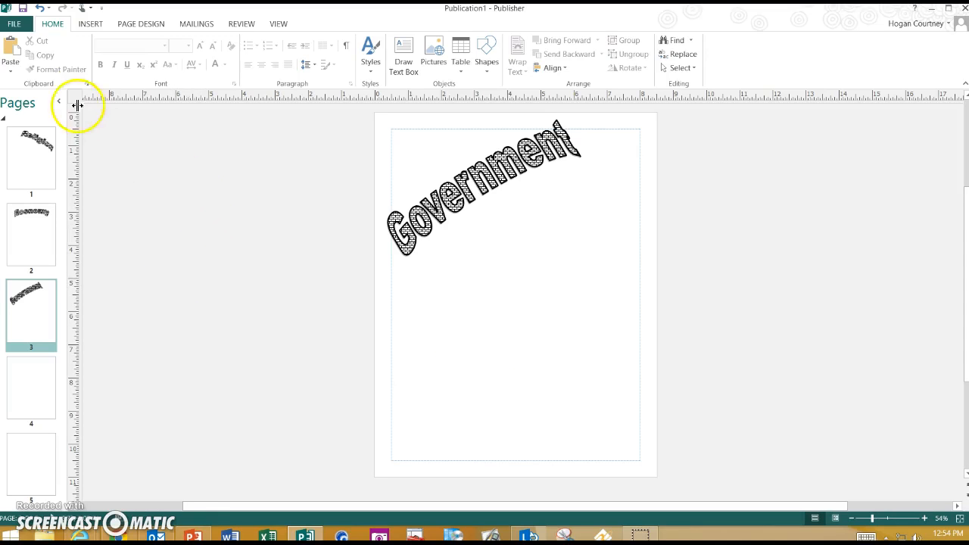
left_click(92, 26)
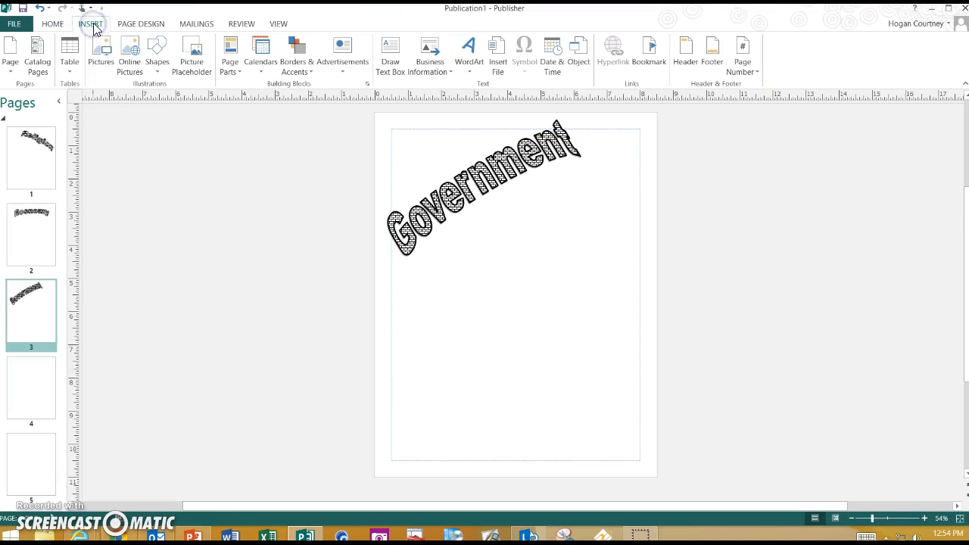
left_click(101, 49)
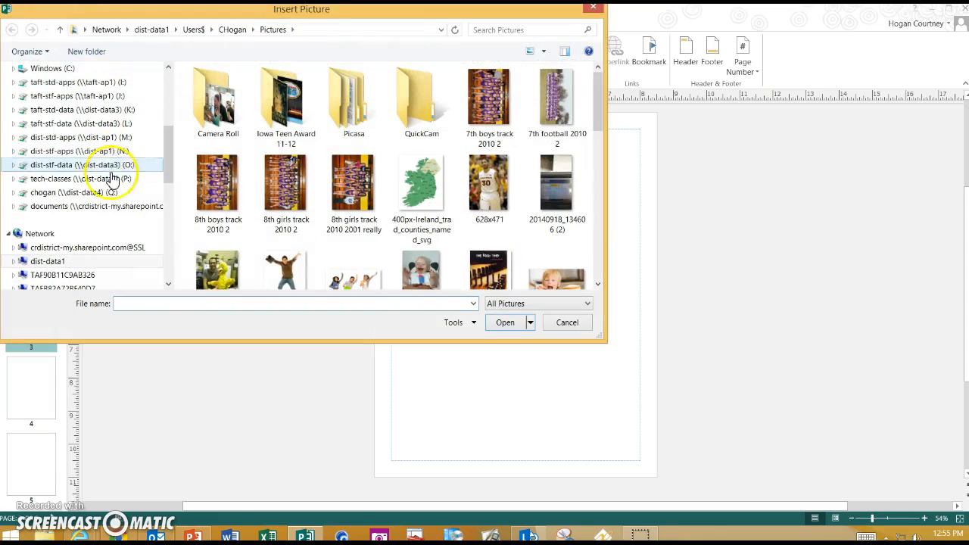
left_click(94, 193)
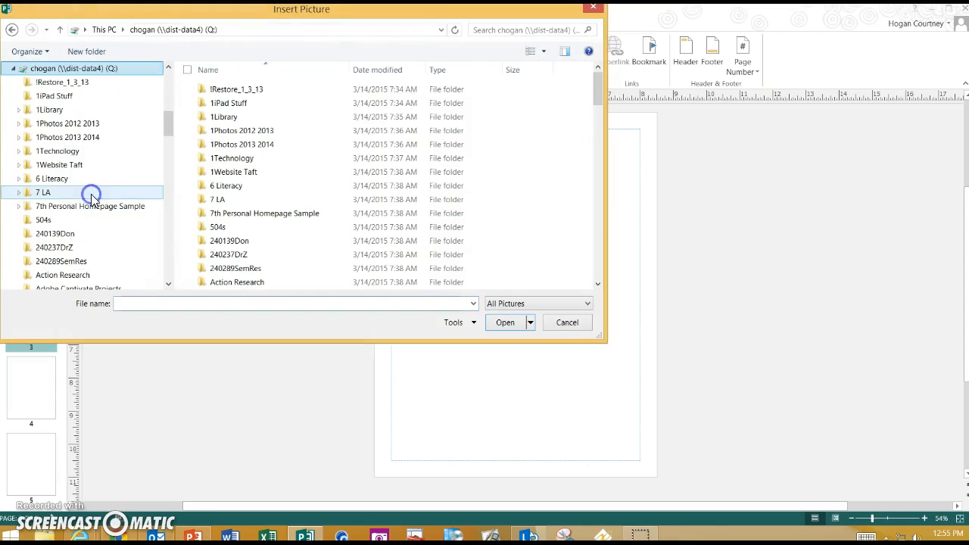
double_click(227, 117)
scroll(237, 123, "down", 7)
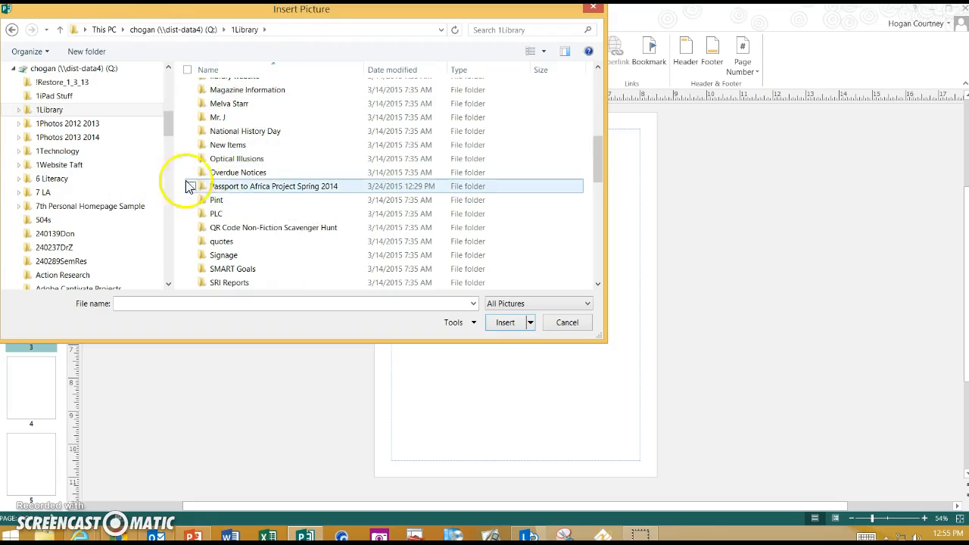
left_click(272, 189)
double_click(273, 190)
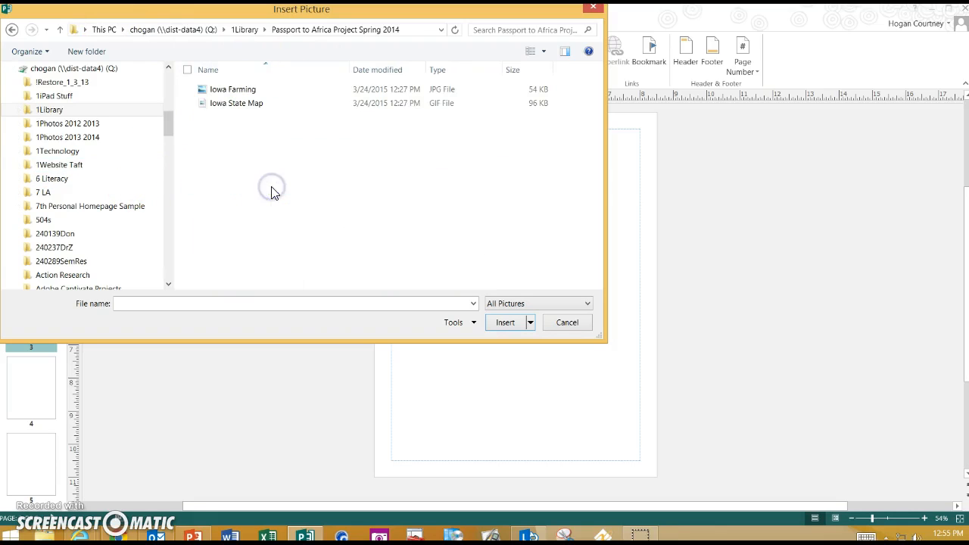
left_click(227, 89)
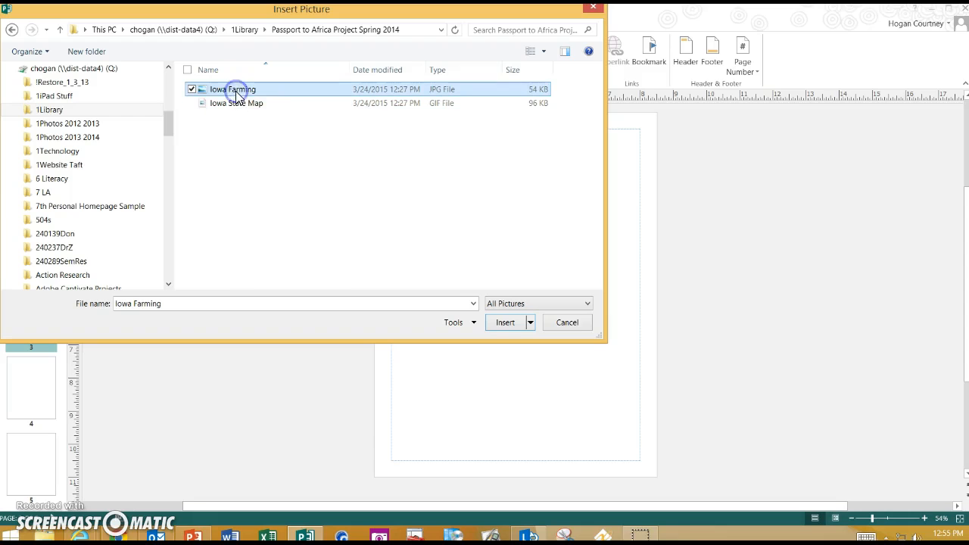
left_click(504, 323)
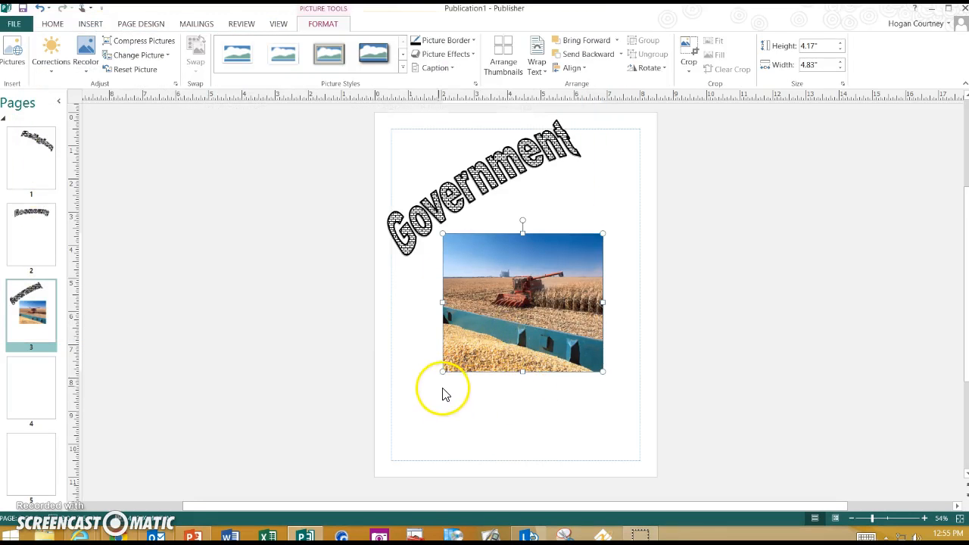
Shrink the farming picture to about 3.55" high by 4.12" wide and move it to page 2, centred below the Economy heading.
left_click_drag(475, 354, 477, 350)
left_click_drag(519, 322, 532, 300)
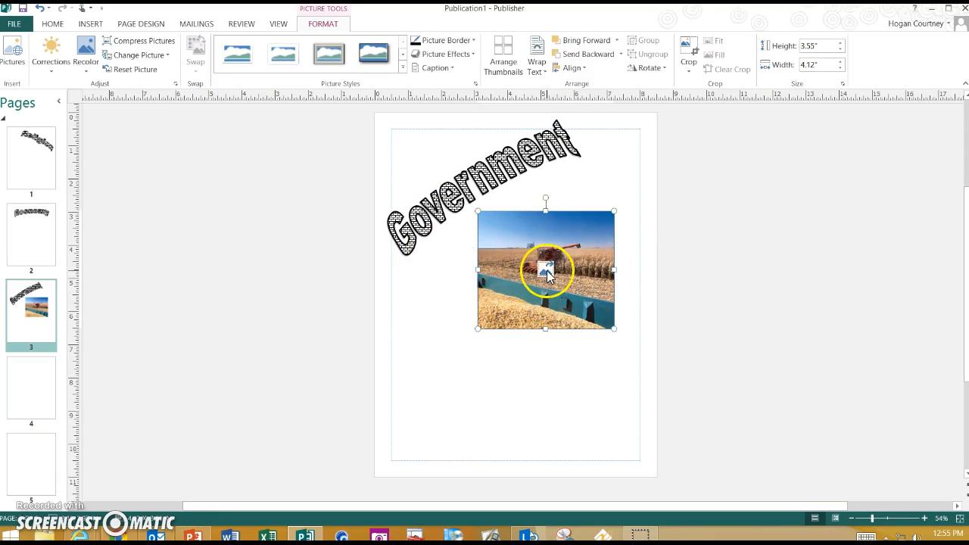
left_click_drag(535, 296, 217, 256)
left_click(35, 250)
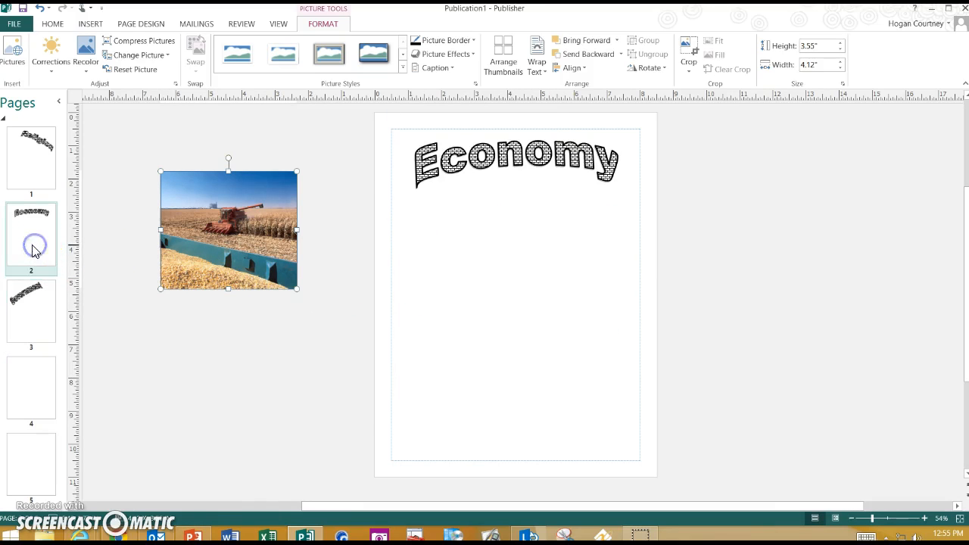
left_click_drag(201, 231, 494, 243)
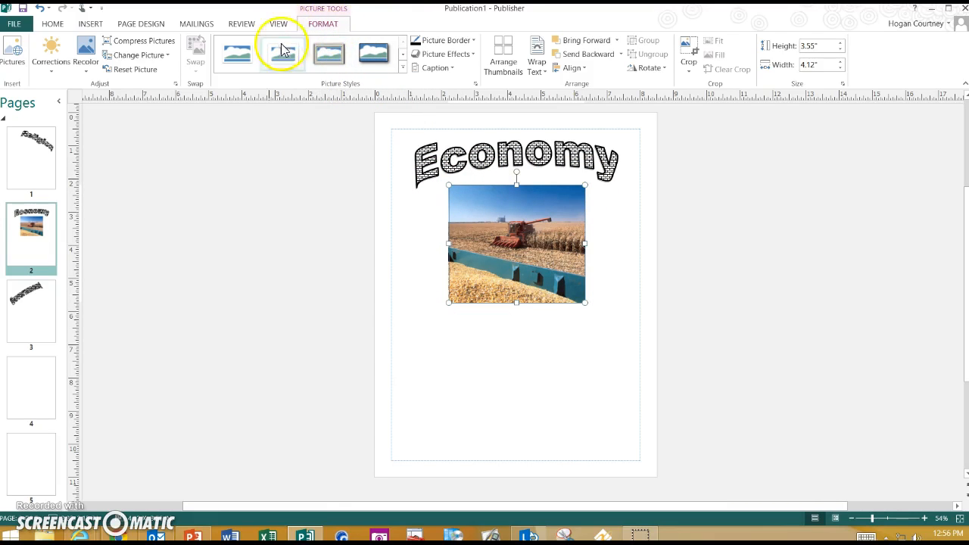
Apply the picture style with a thick black rounded frame and a reflection to the farming picture.
left_click(403, 55)
left_click(403, 56)
left_click(403, 55)
left_click(403, 56)
left_click(403, 55)
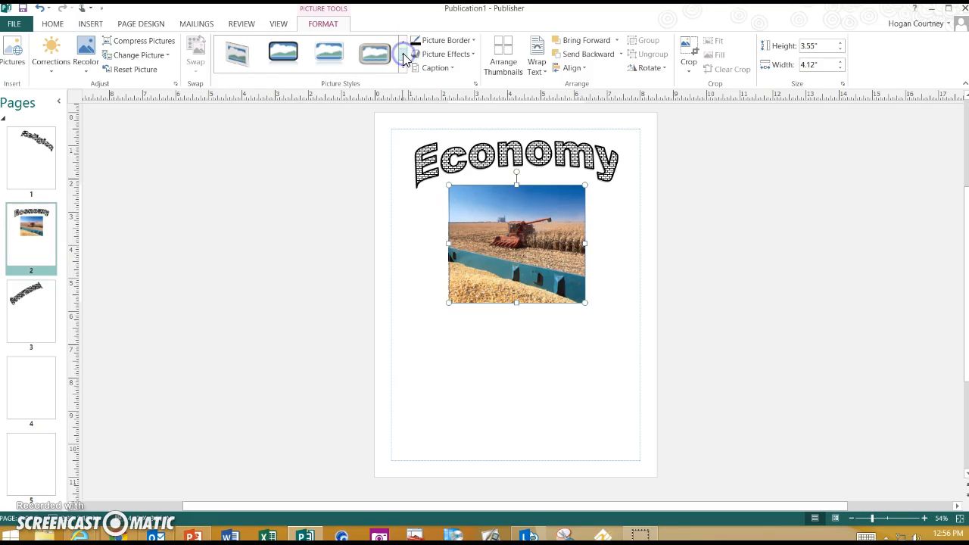
left_click(283, 53)
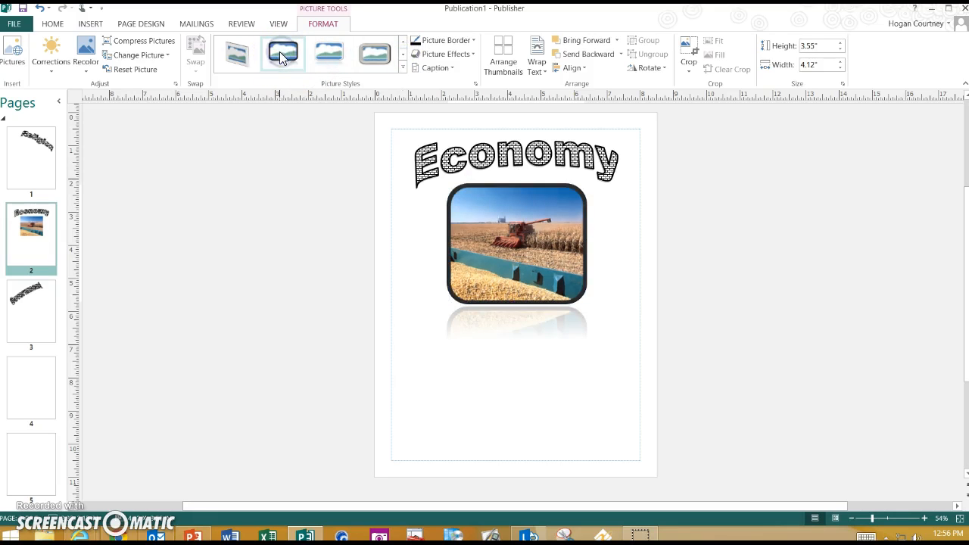
left_click(473, 41)
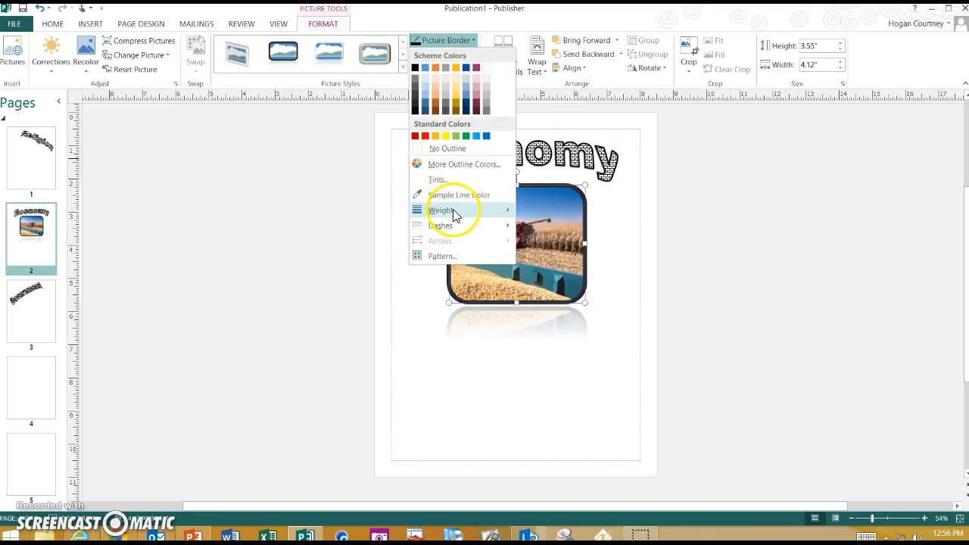
mouse_move(448, 233)
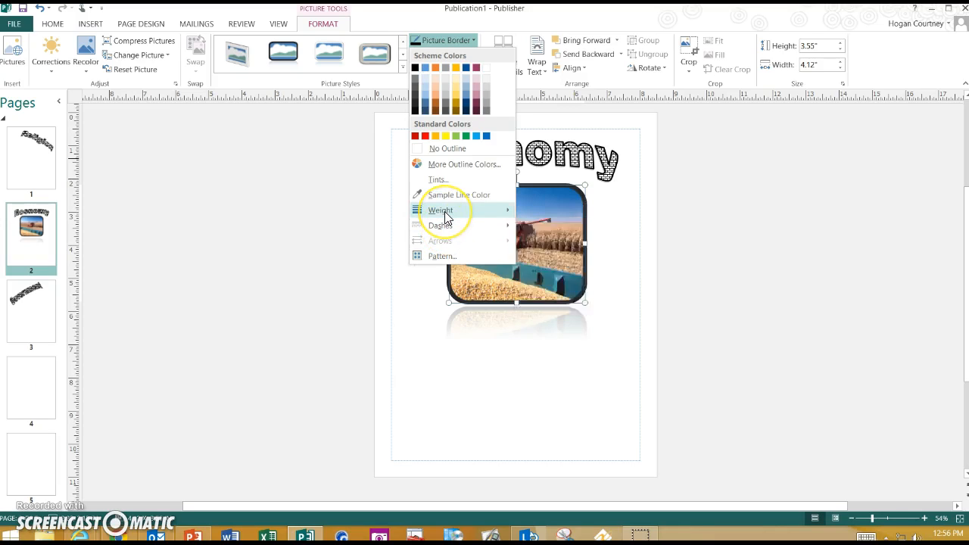
left_click(447, 214)
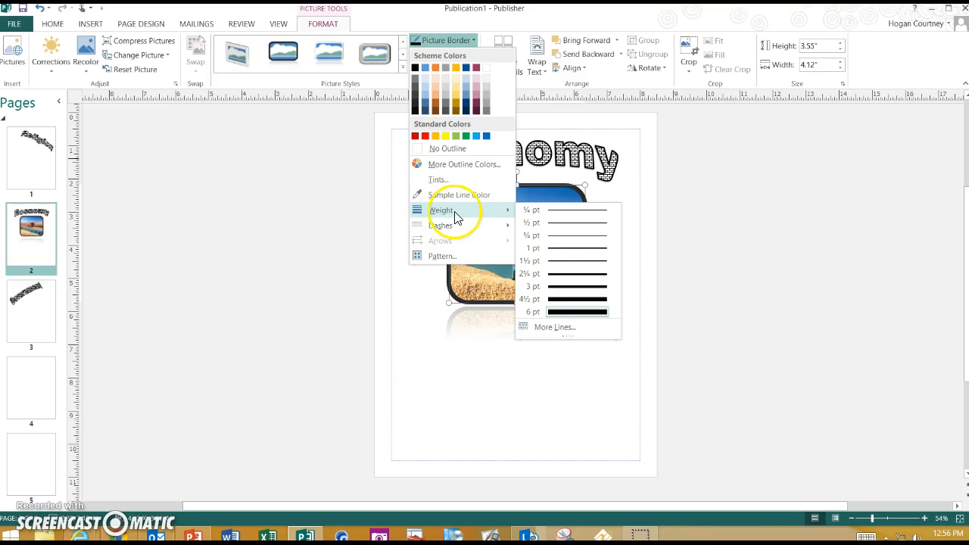
left_click(313, 191)
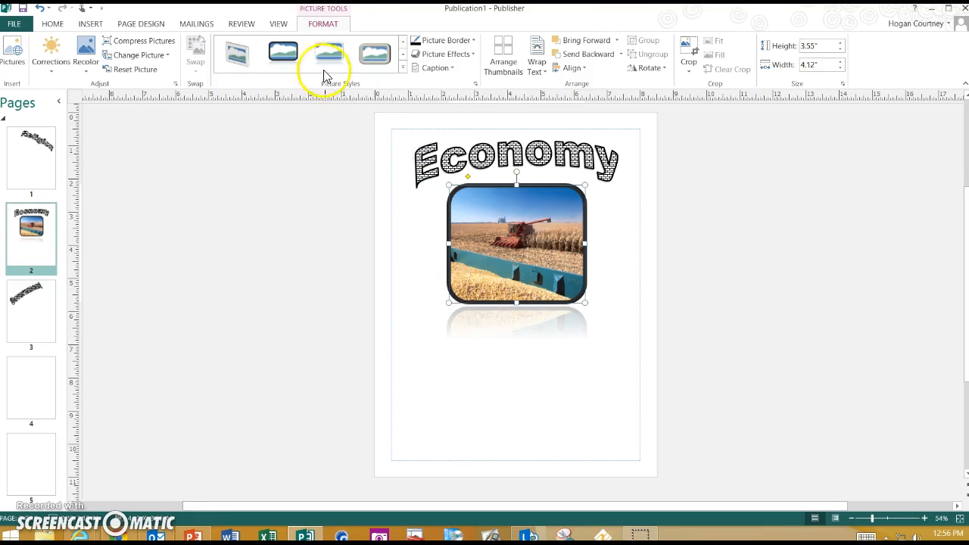
Change the farming picture's style to the thick matte black rectangular frame with a shadow.
left_click(404, 60)
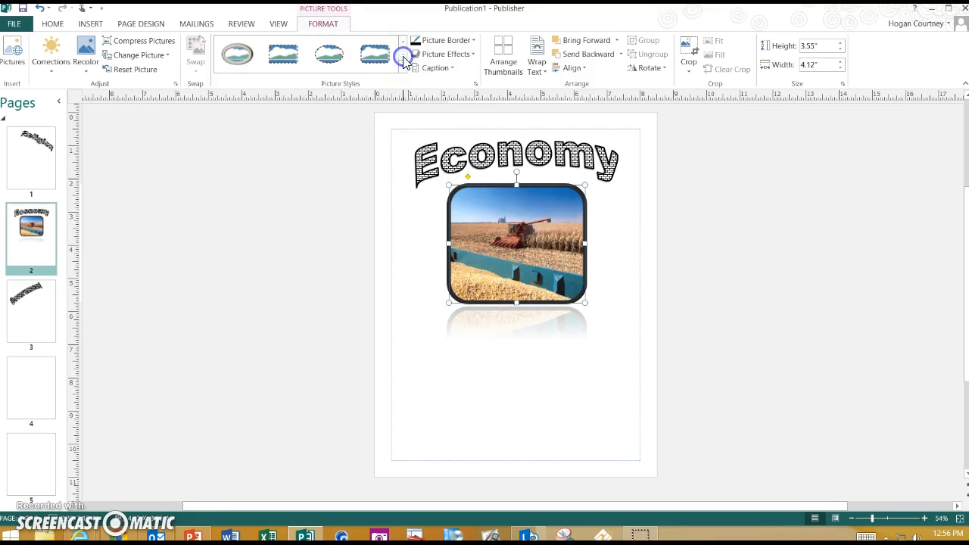
left_click(403, 43)
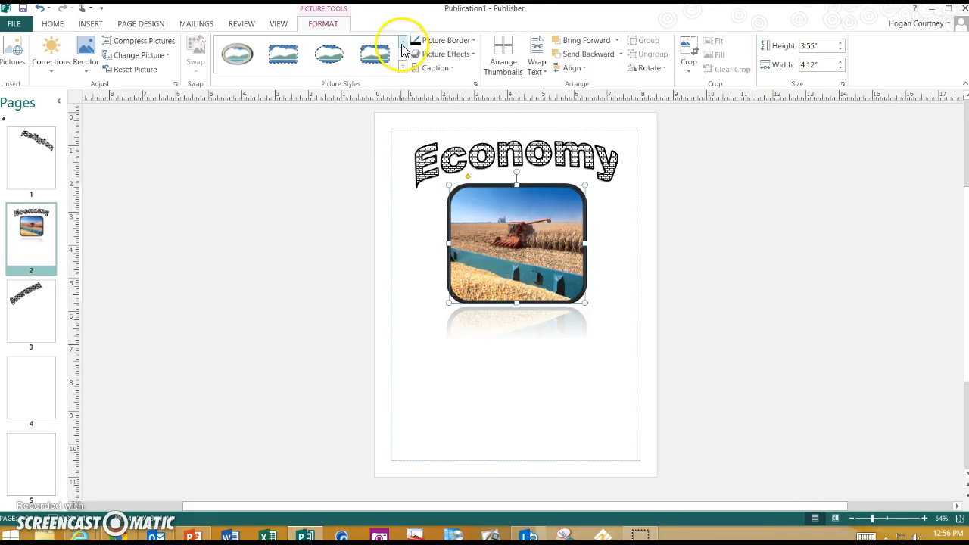
left_click(402, 44)
left_click(402, 44)
left_click(403, 44)
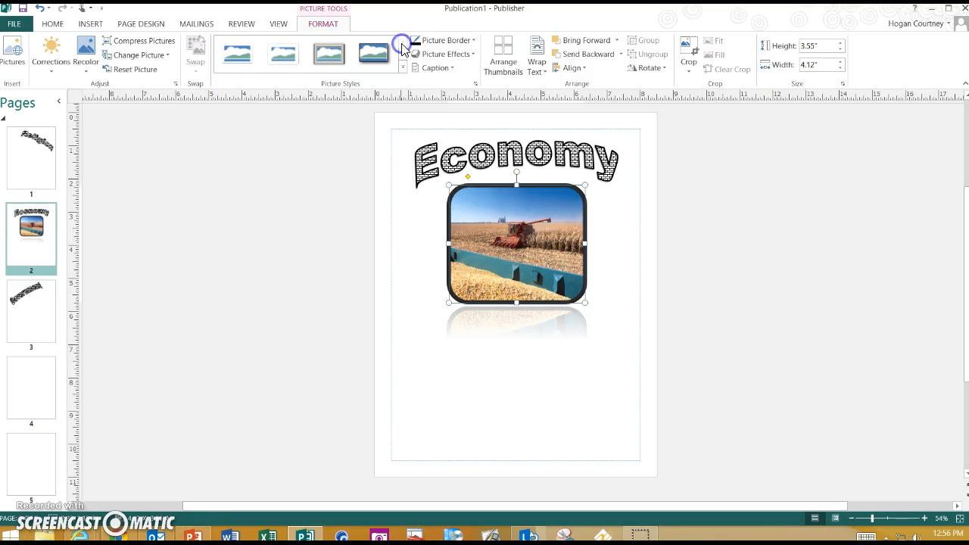
left_click(404, 60)
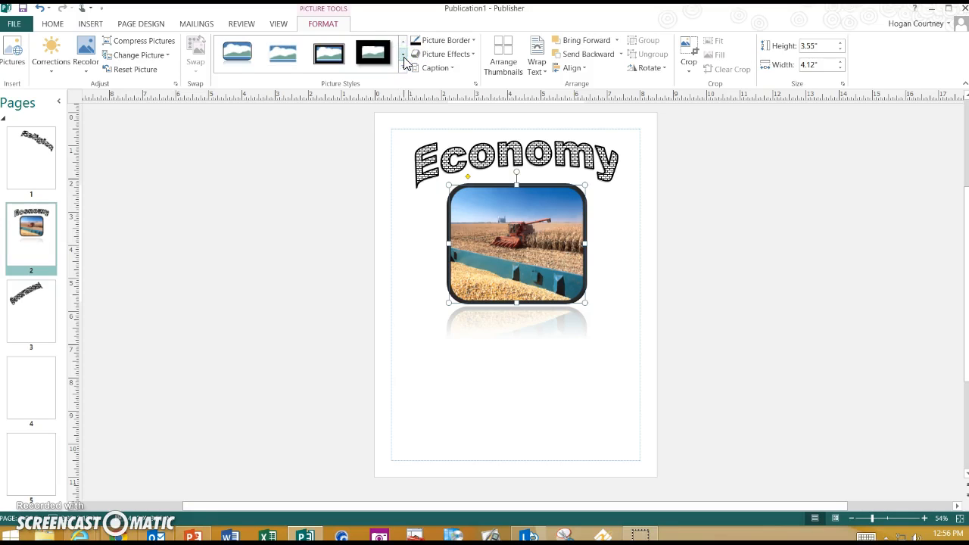
left_click(378, 60)
Move the framed farming picture slightly down so it clears the Economy heading, and deselect it.
left_click(524, 315)
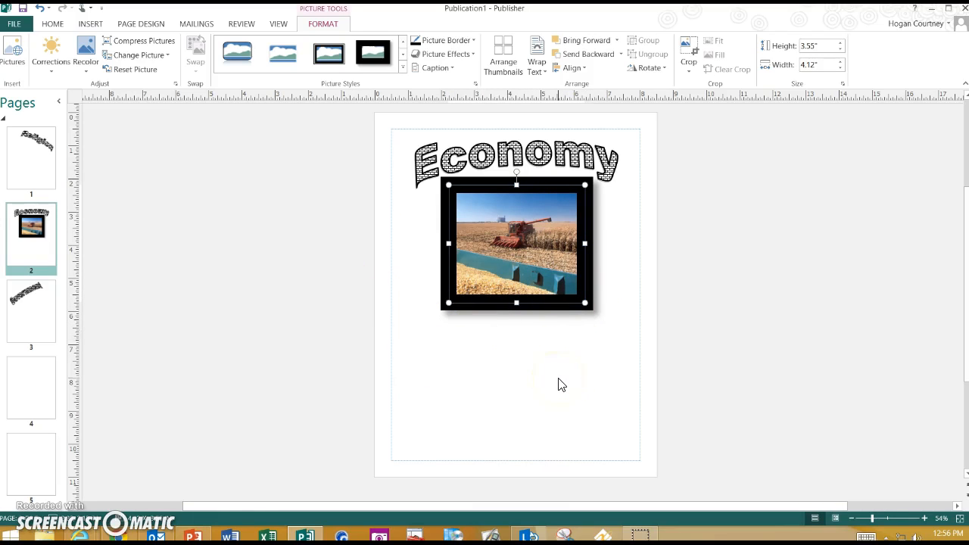
left_click_drag(530, 309, 526, 324)
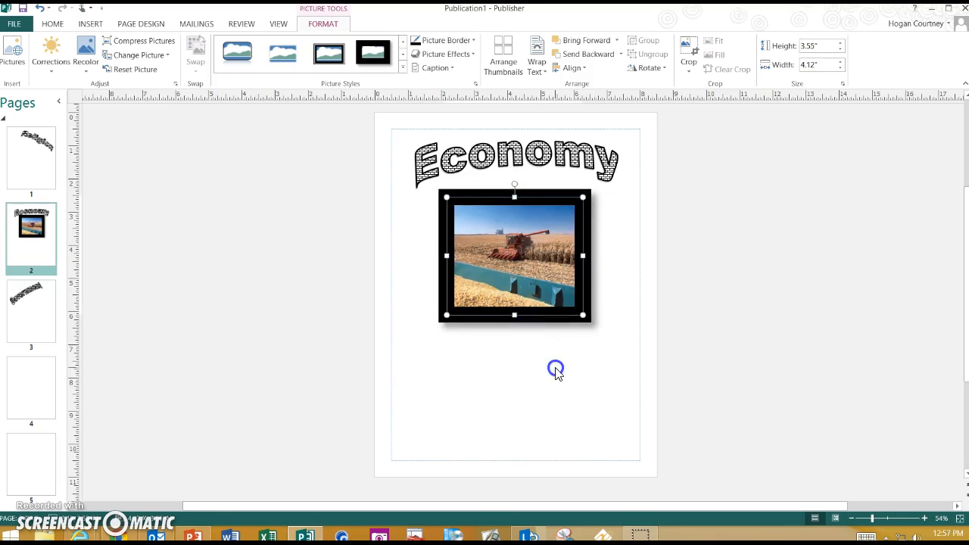
left_click(557, 369)
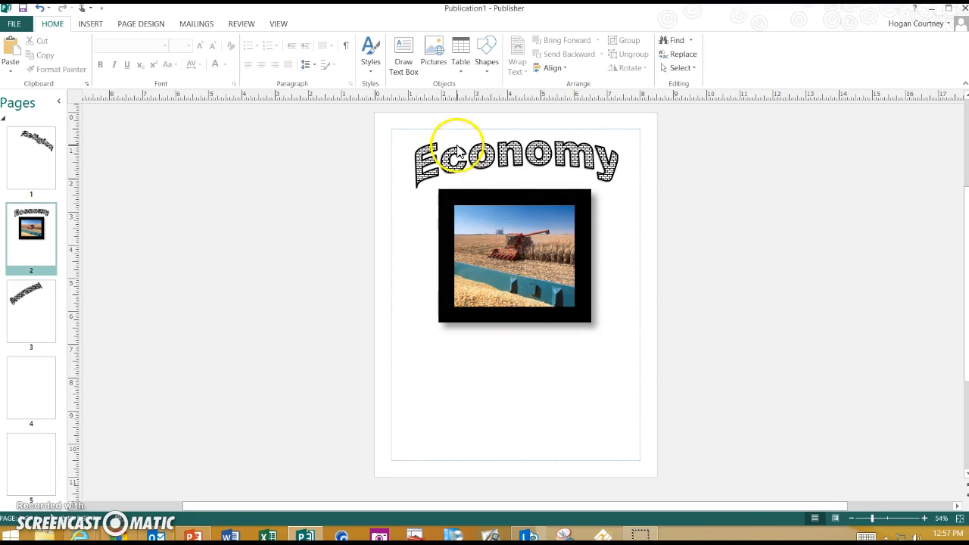
Draw a text box about 7.14" wide by 3.46" high below the farming picture and set its font size to 14.
left_click(404, 59)
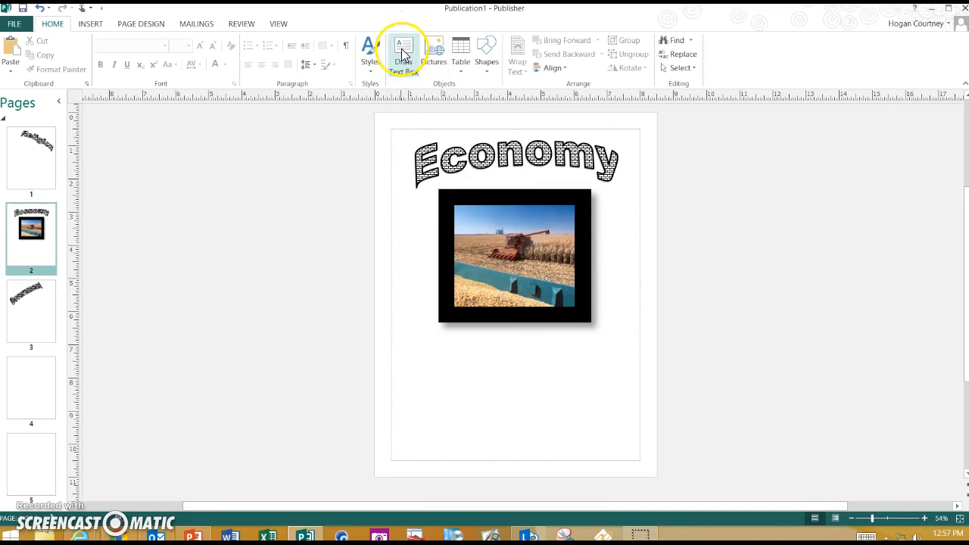
left_click_drag(397, 338, 638, 455)
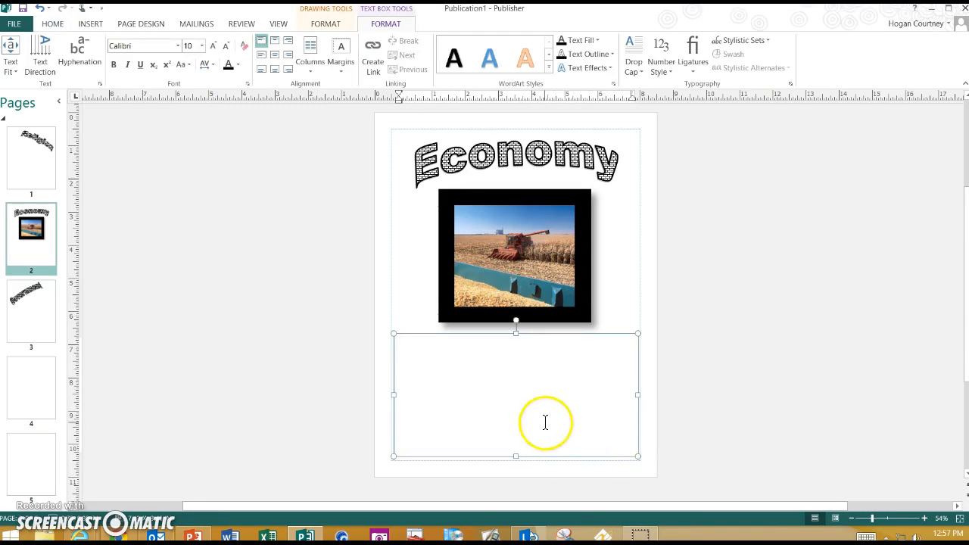
left_click(201, 46)
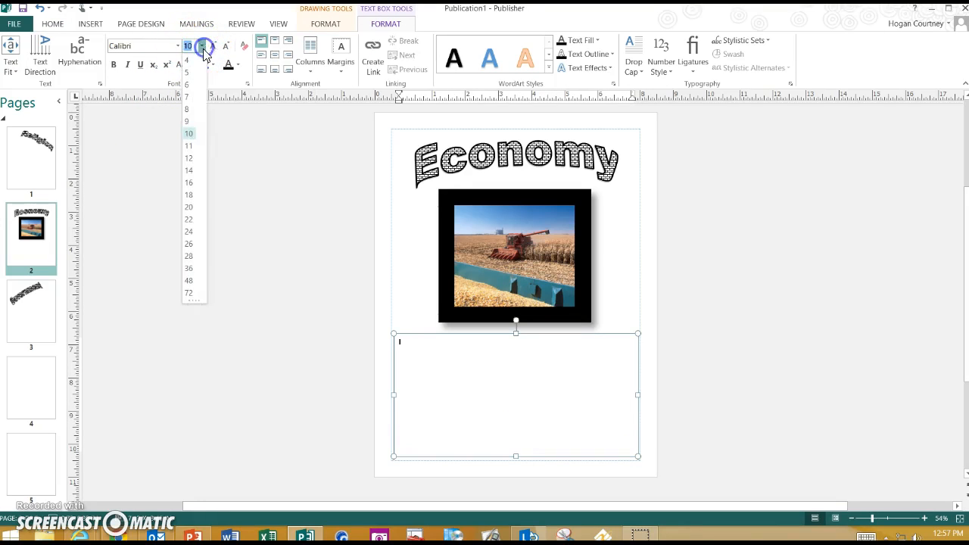
left_click(189, 159)
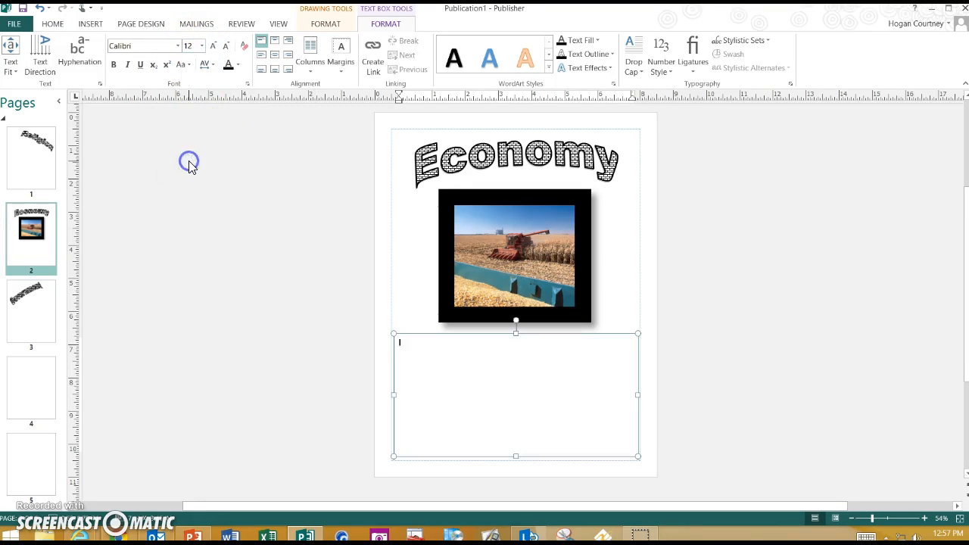
left_click(202, 50)
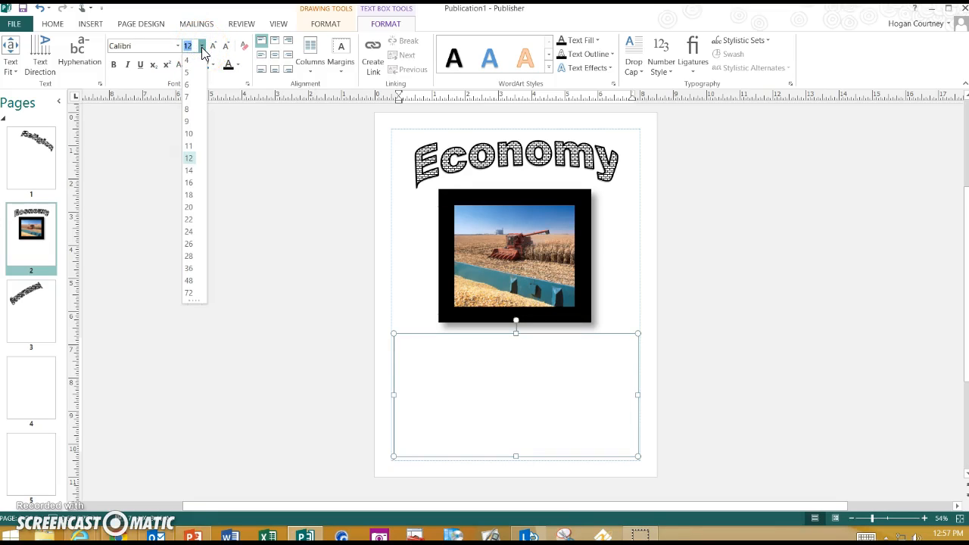
left_click(190, 171)
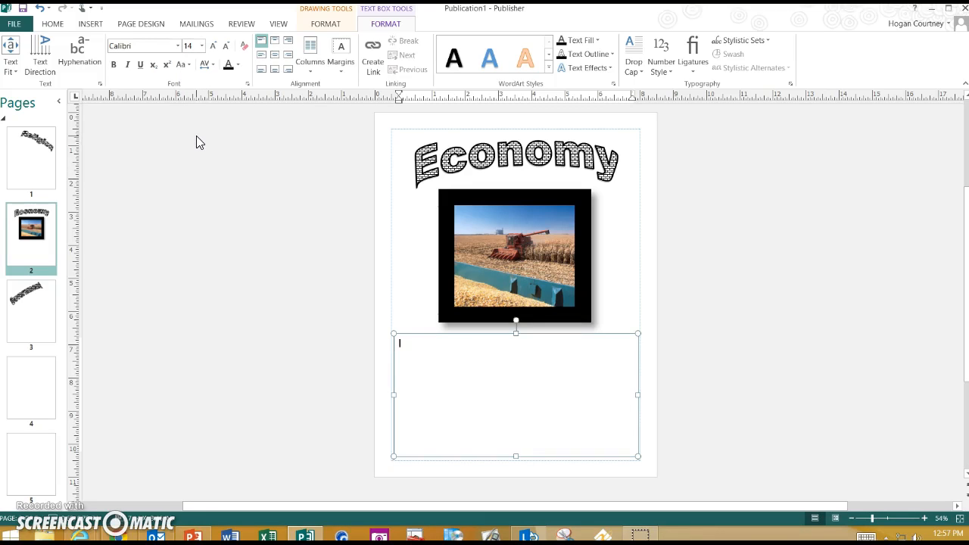
Set the text box font to Century Gothic and enter "Iowa is a great state that has a lot of farming.".
left_click(178, 45)
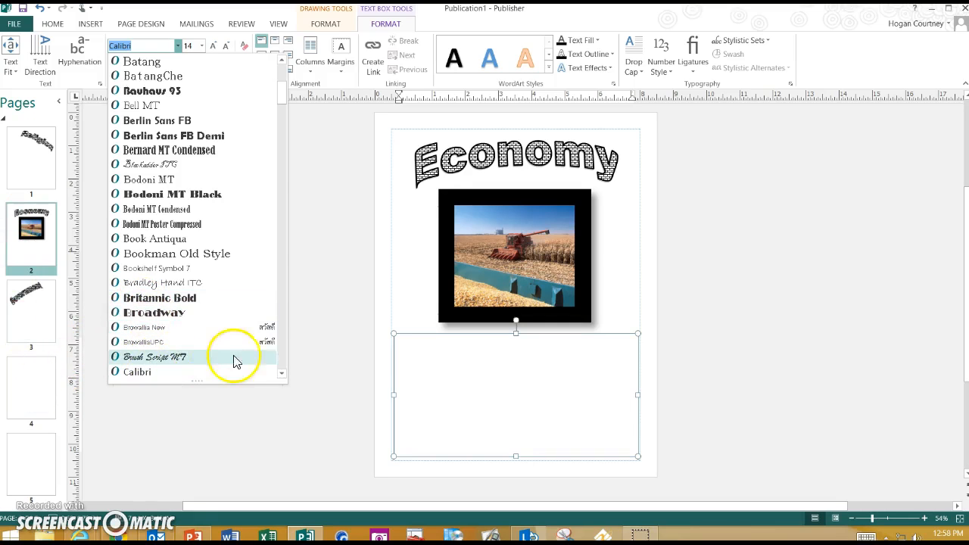
left_click(281, 372)
left_click(281, 372)
left_click(280, 372)
left_click(280, 372)
left_click(281, 371)
left_click(281, 372)
left_click(281, 372)
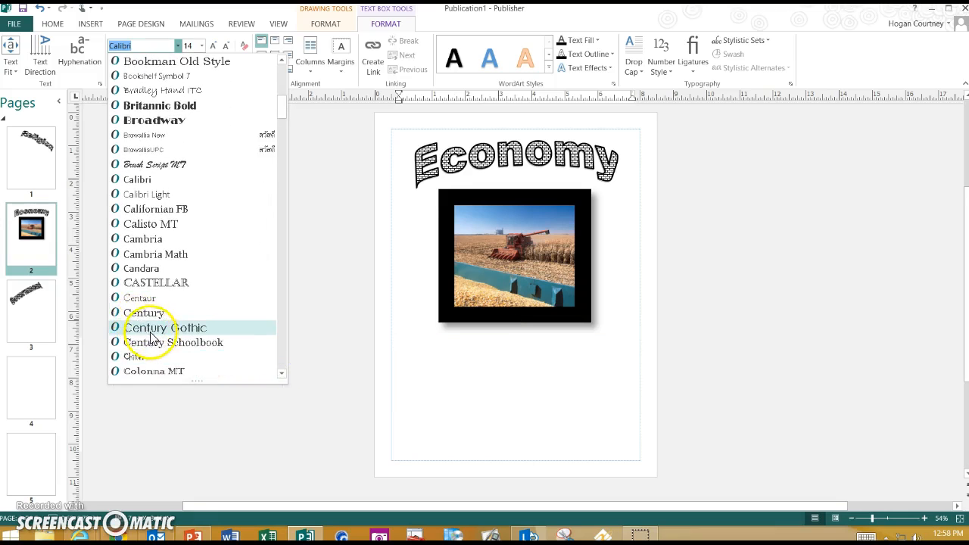
left_click(150, 334)
left_click(437, 343)
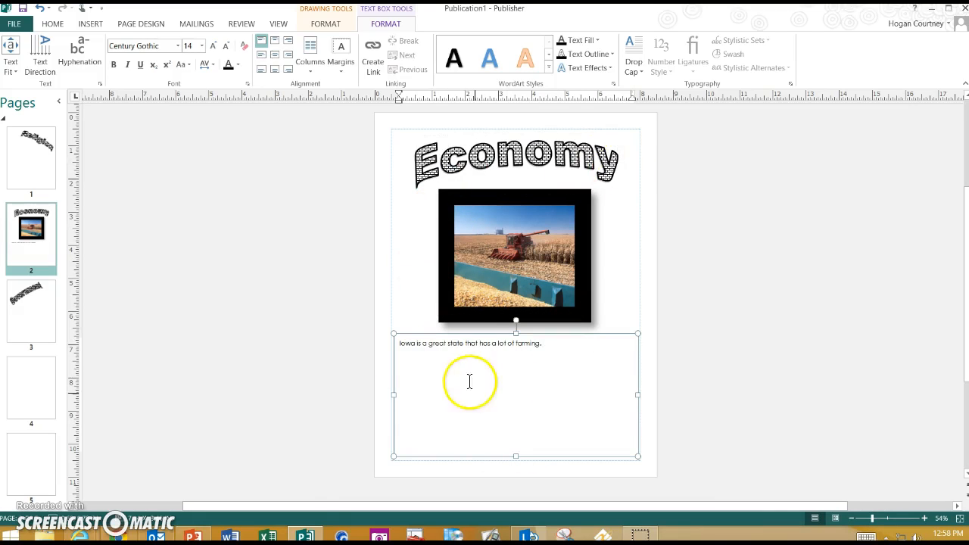
left_click(148, 266)
left_click(42, 166)
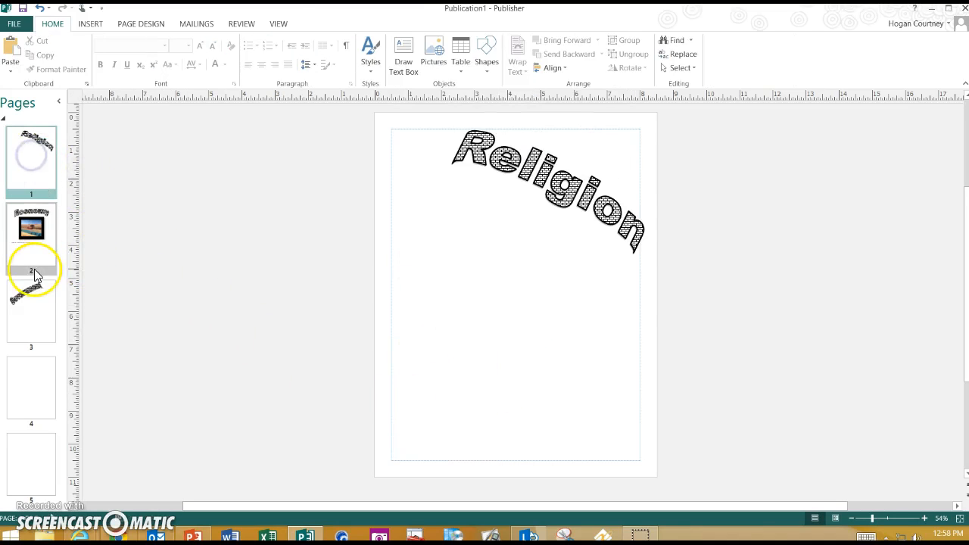
left_click(25, 305)
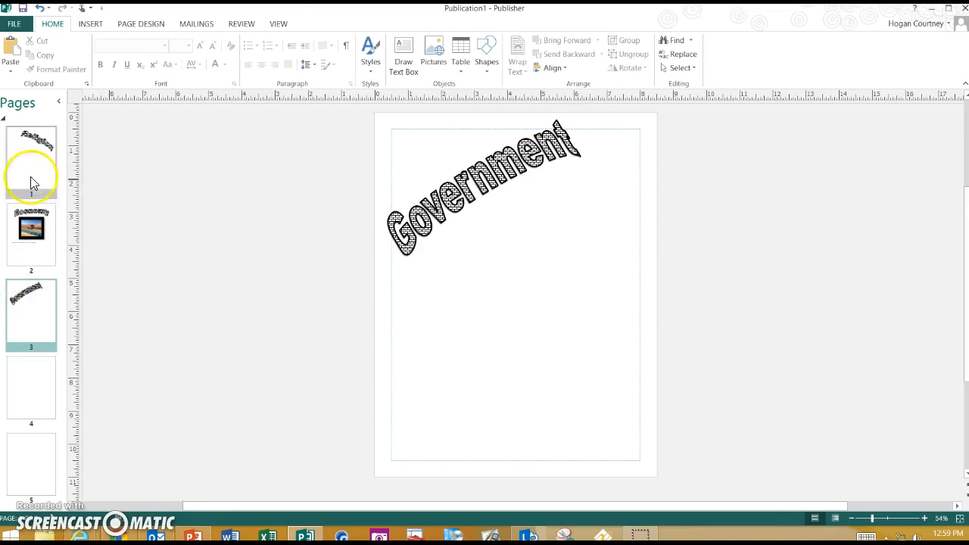
left_click(31, 235)
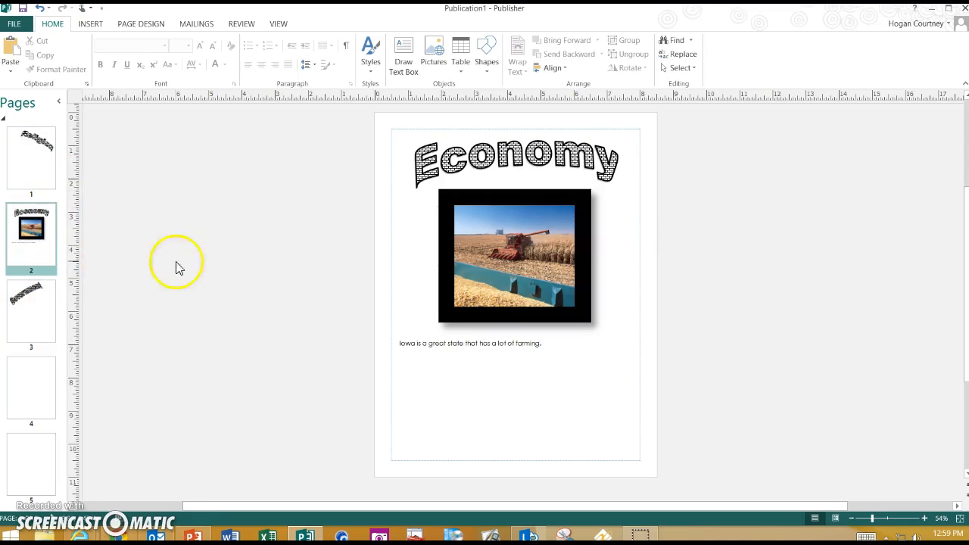
Shrink the farming picture and place it at the page's left margin below the heading, tilted slightly counterclockwise.
left_click(499, 262)
left_click_drag(583, 313, 550, 287)
left_click_drag(500, 256, 455, 278)
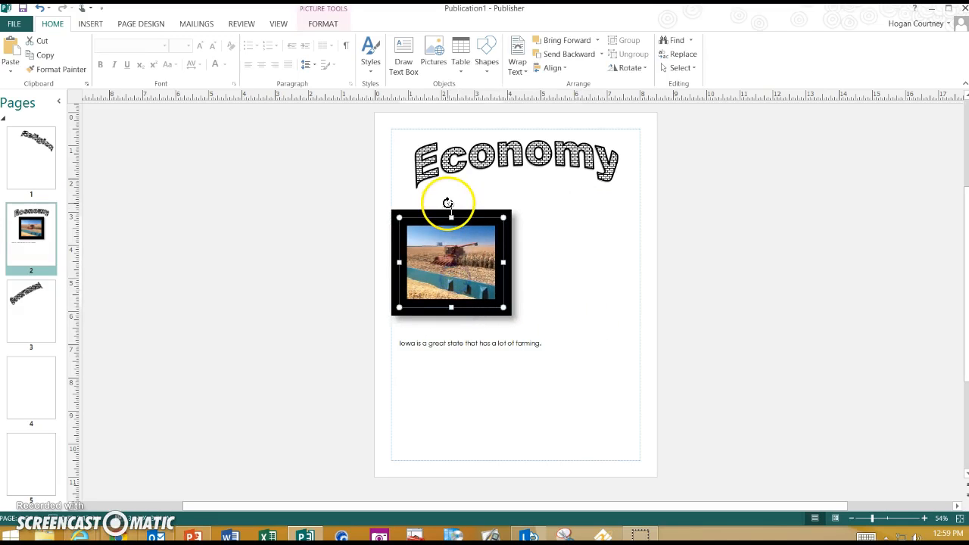
left_click_drag(453, 203, 444, 205)
left_click(576, 252)
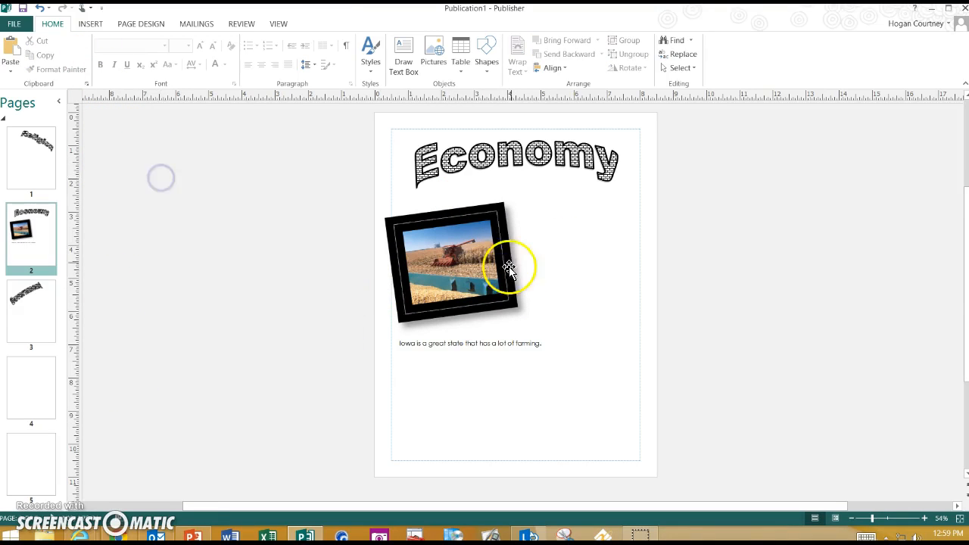
Insert the Iowa State Map picture from the Passport to Africa Project Spring 2014 folder on page 2.
left_click(89, 24)
left_click(107, 56)
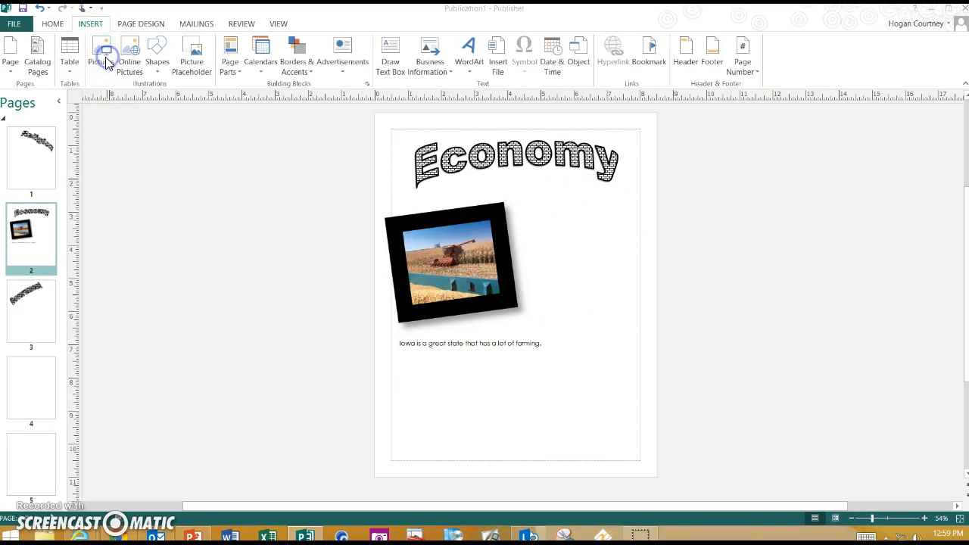
left_click(227, 103)
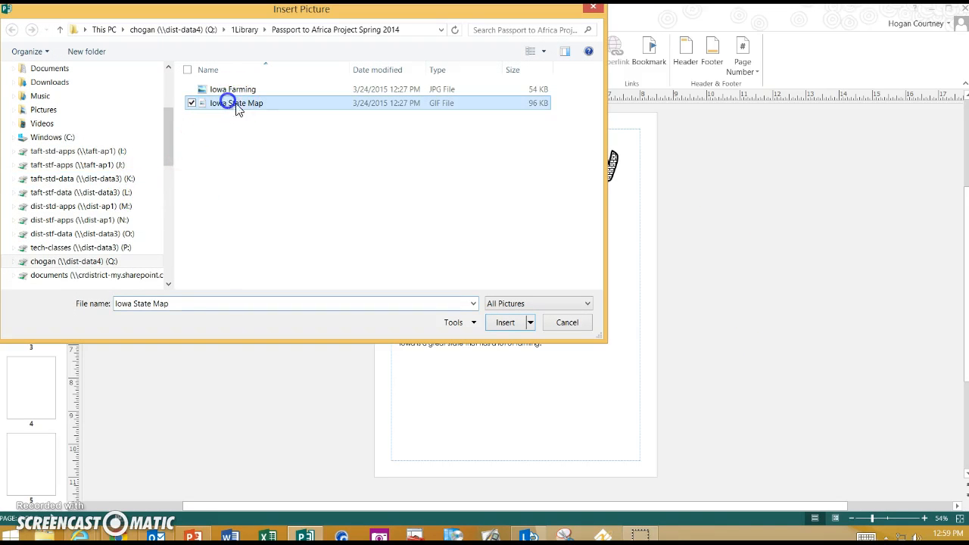
left_click(505, 323)
Shrink the map to about 2.74" high by 3.95" wide and place it tilted clockwise beside the farming picture, layered behind its frame.
left_click_drag(435, 363, 480, 332)
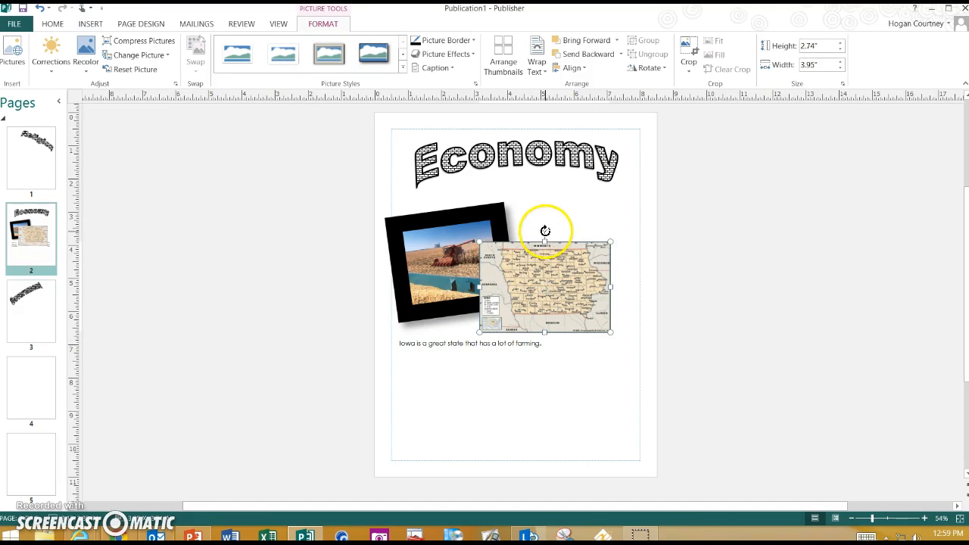
left_click_drag(545, 224, 561, 230)
left_click_drag(541, 276, 567, 244)
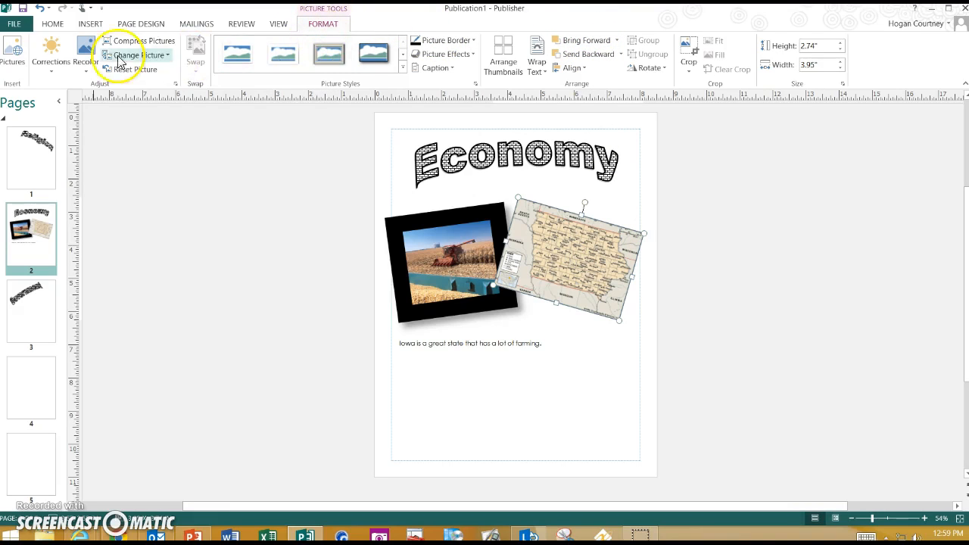
left_click(589, 55)
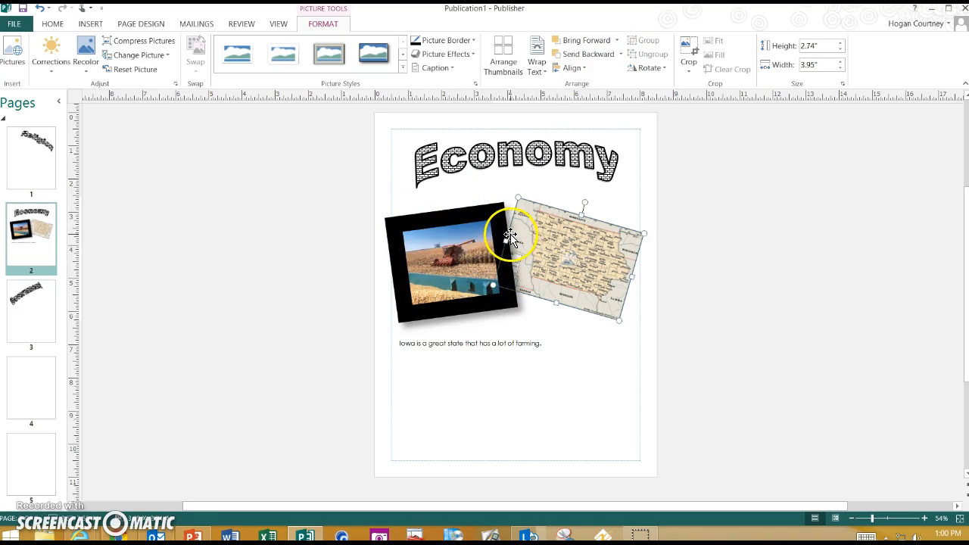
left_click(576, 334)
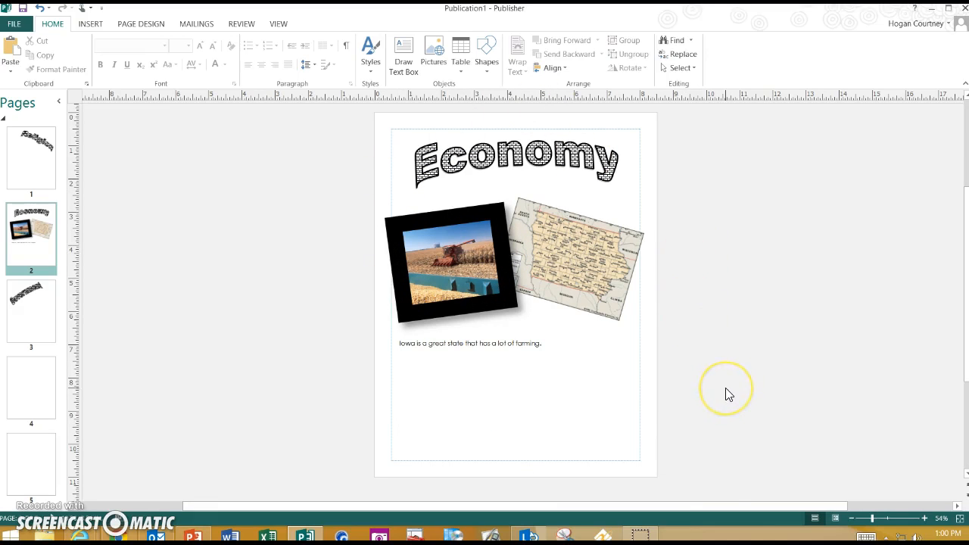
Add a black 2¼ pt outline to the text box below the pictures on the Economy page.
left_click(479, 399)
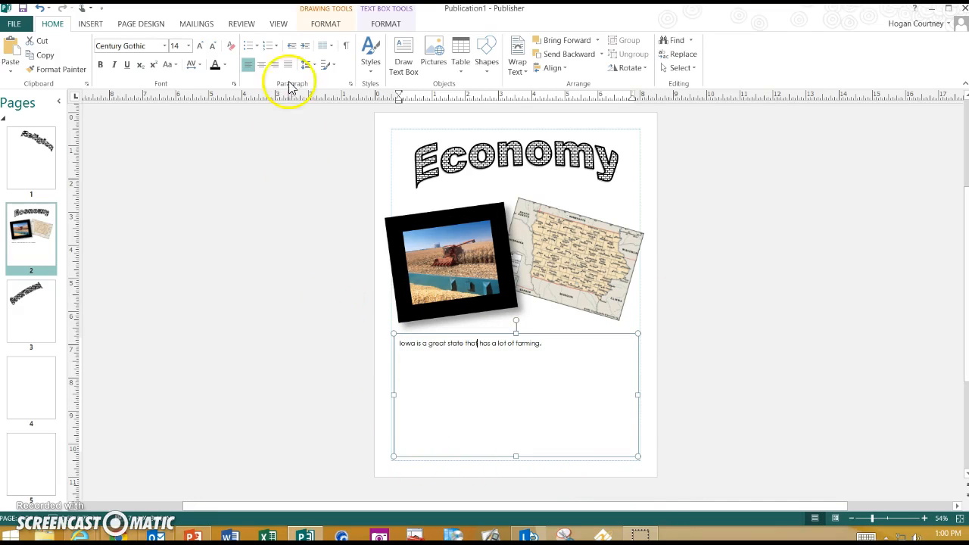
left_click(327, 24)
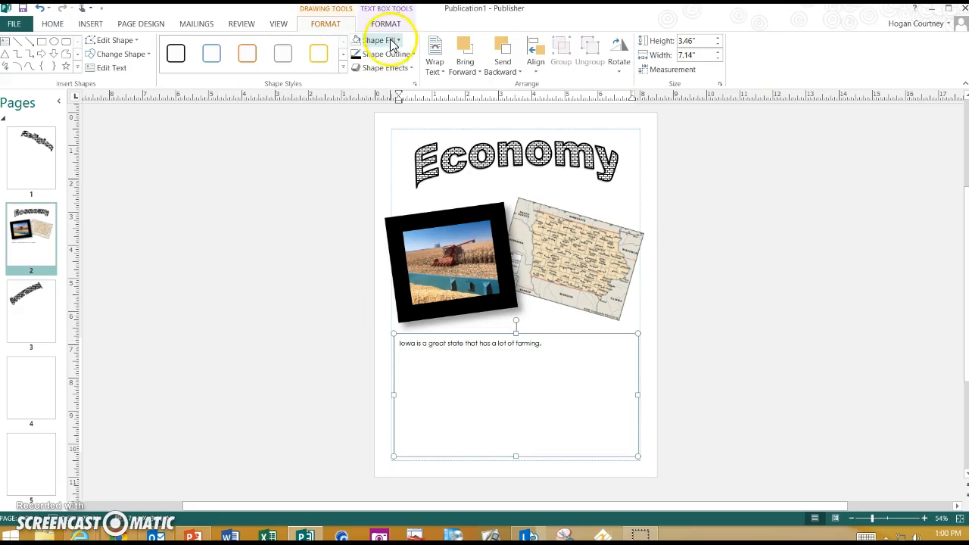
left_click(413, 56)
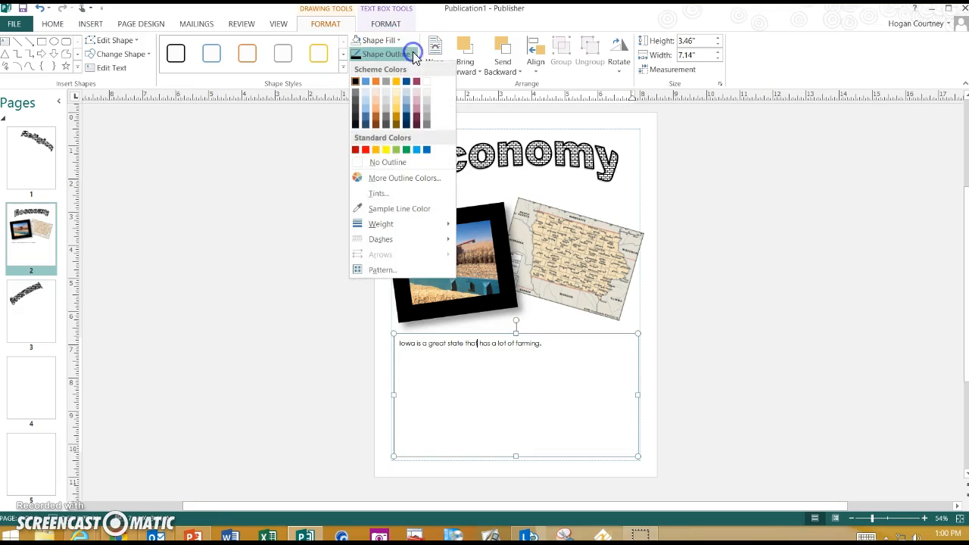
mouse_move(371, 229)
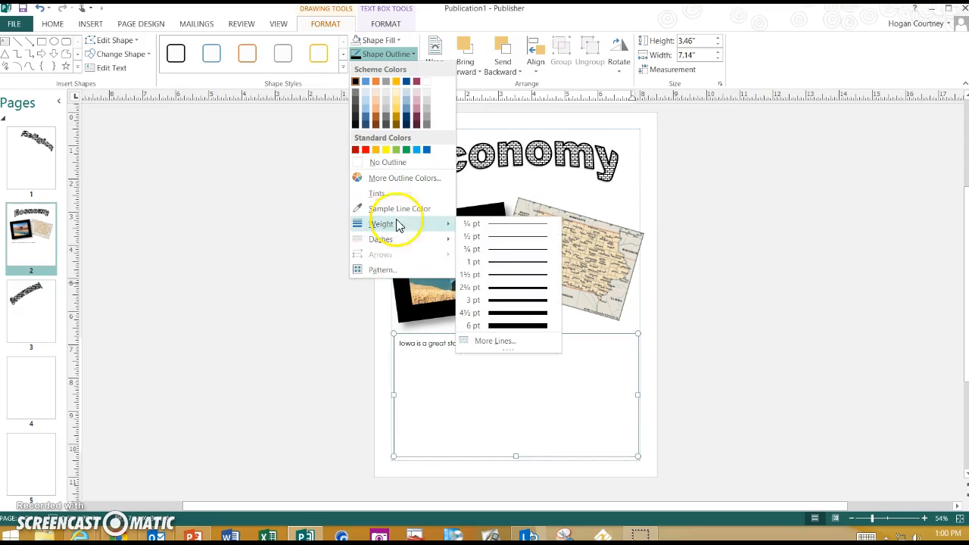
left_click(514, 293)
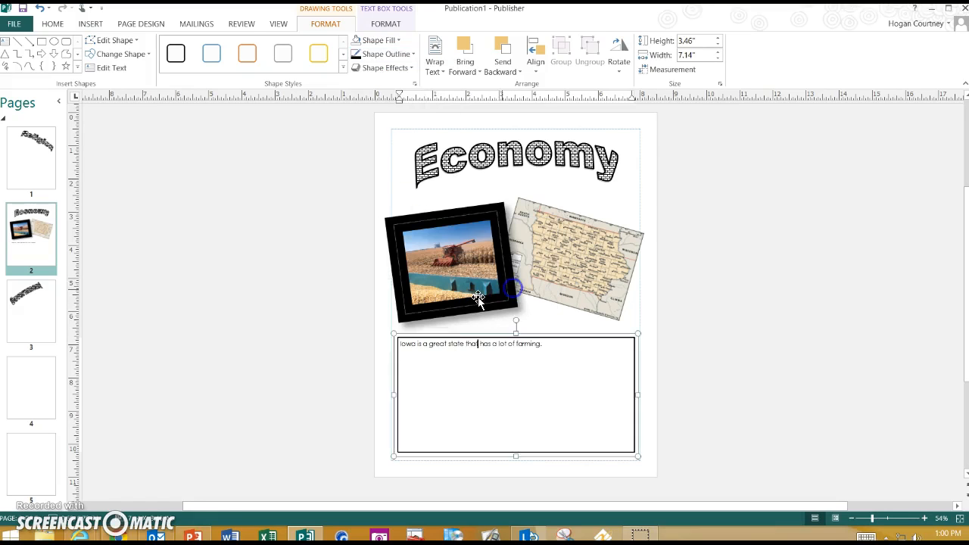
left_click(319, 312)
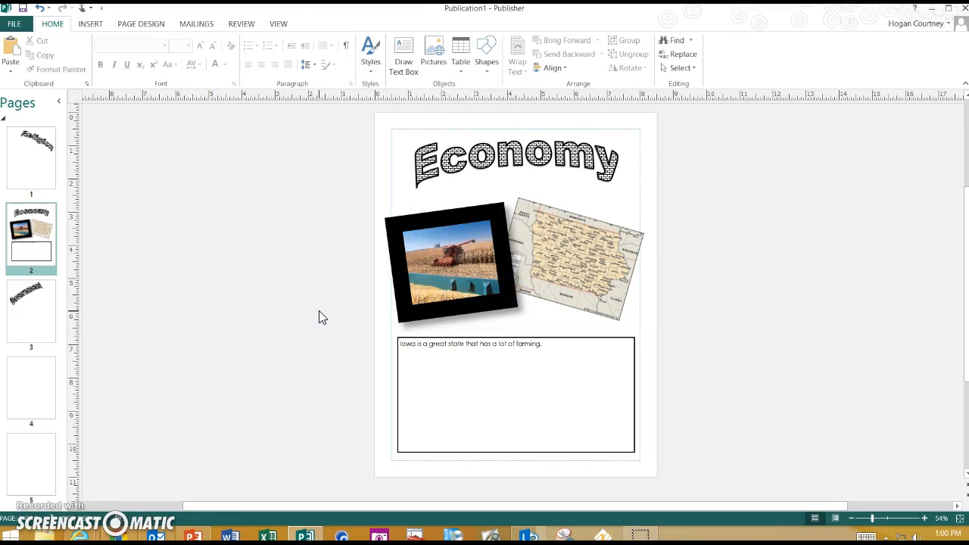